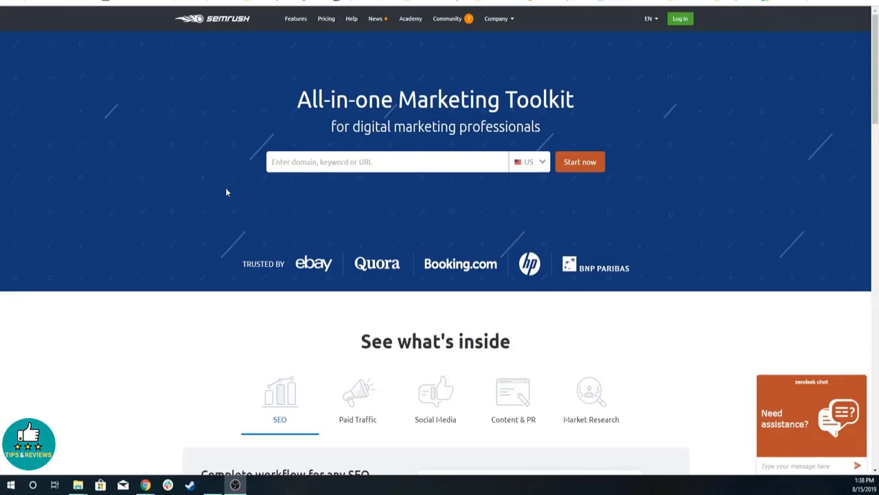
- Look through the SEMrush homepage, including the headline, SEO toolkit overview, solutions, company figures and client testimonials
scroll(232, 210, down, 2)
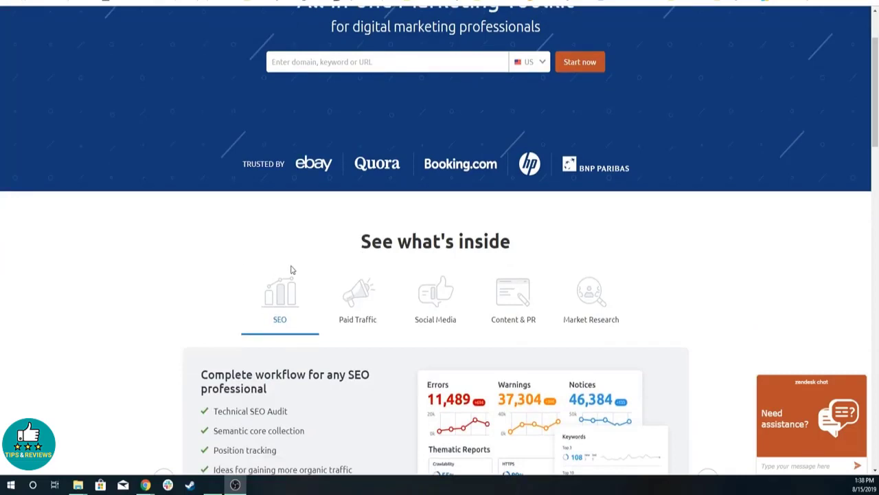
scroll(290, 269, down, 4)
scroll(291, 269, down, 4)
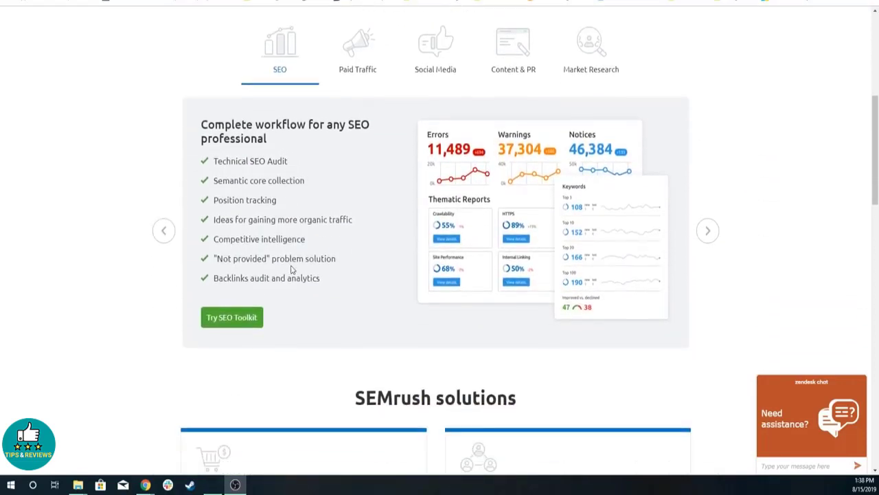
scroll(291, 269, down, 3)
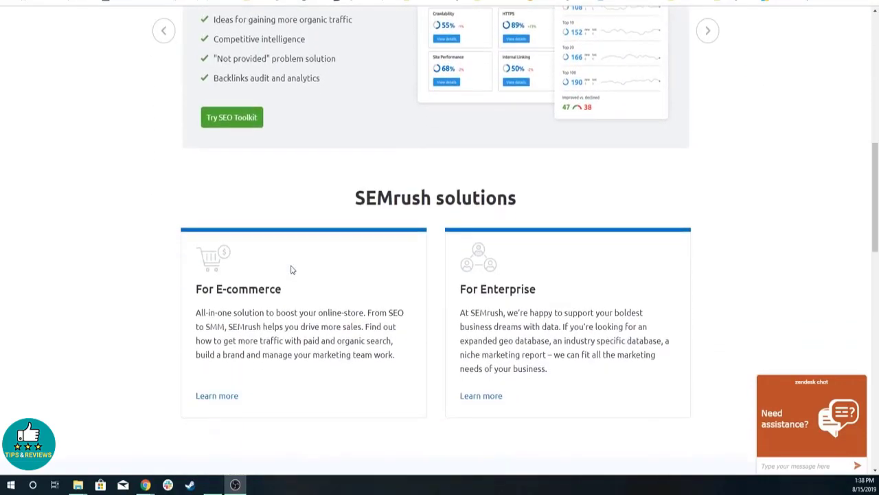
scroll(290, 269, down, 5)
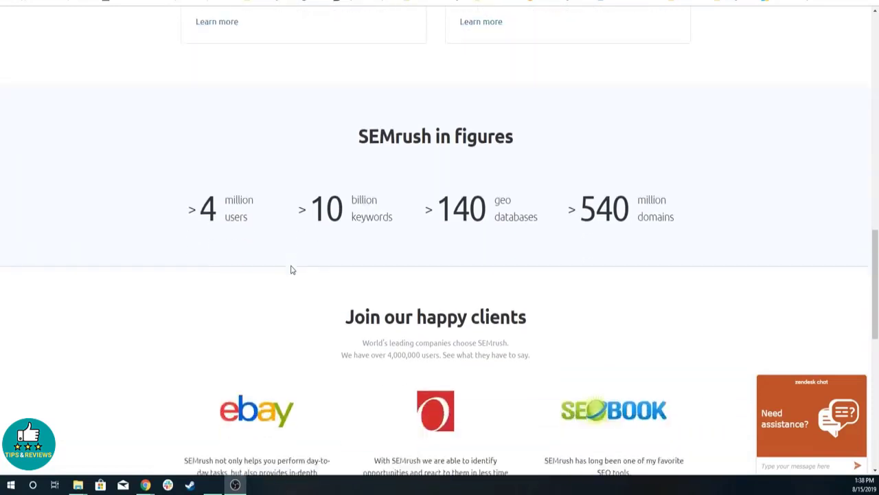
scroll(290, 270, down, 4)
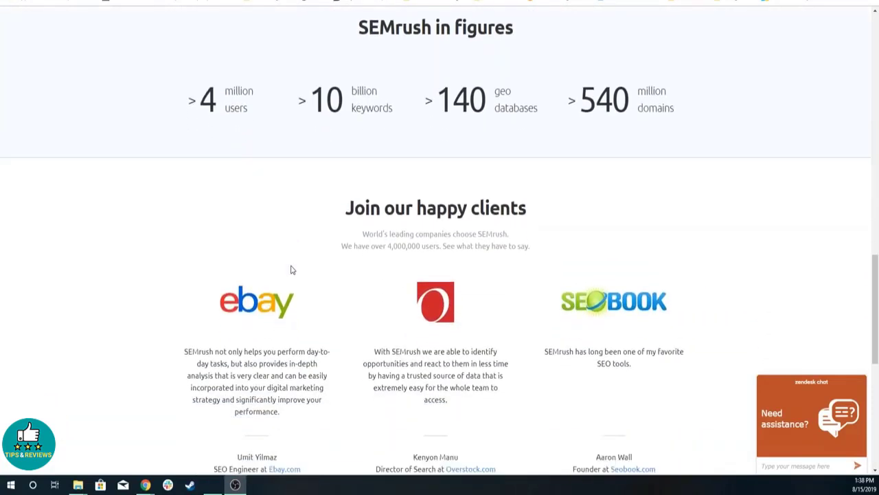
scroll(290, 270, down, 1)
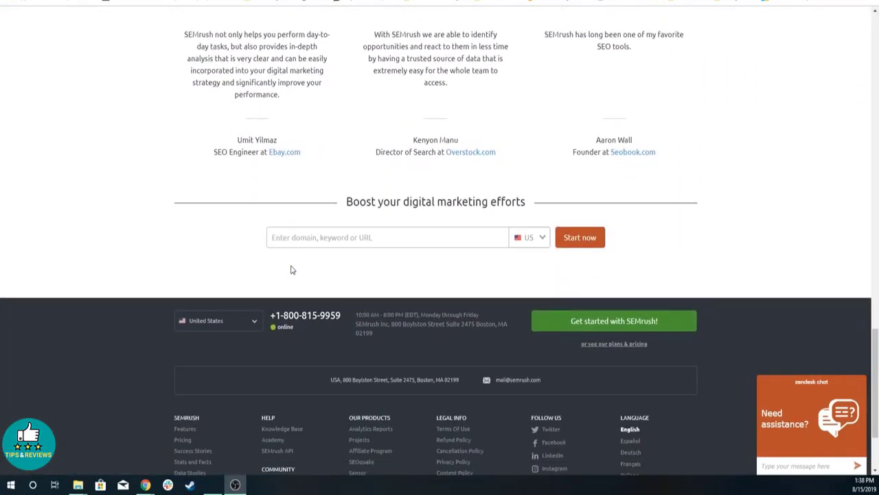
scroll(291, 269, down, 2)
scroll(291, 269, up, 8)
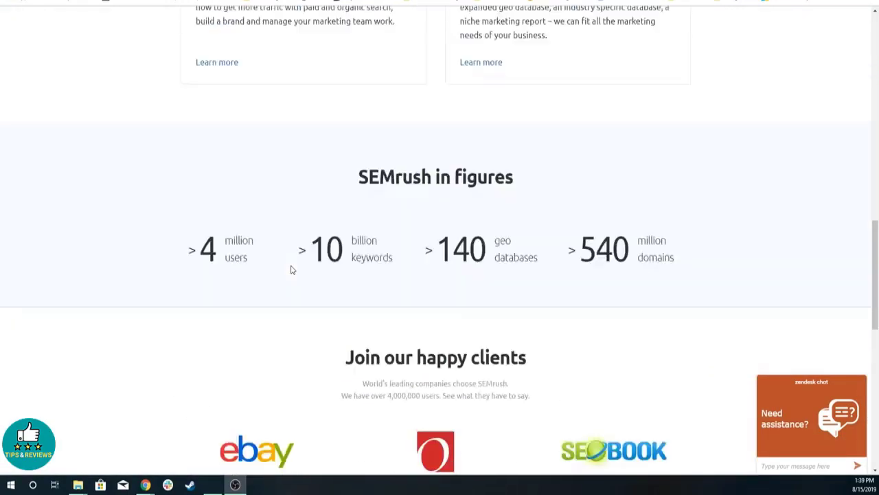
scroll(291, 269, up, 7)
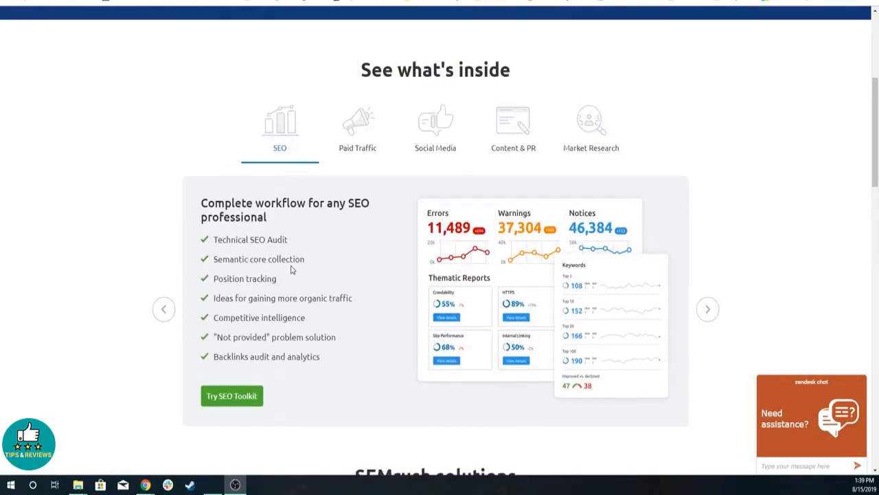
scroll(290, 269, up, 3)
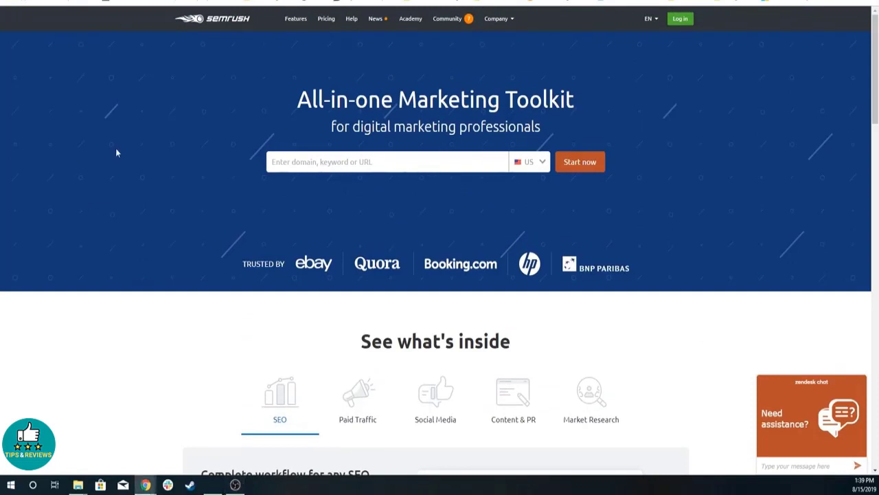
drag(301, 101, 463, 99)
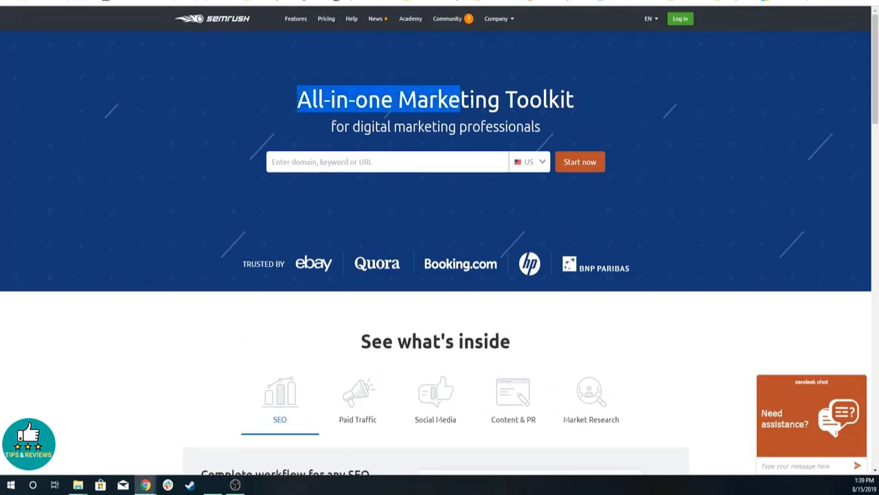
click(486, 99)
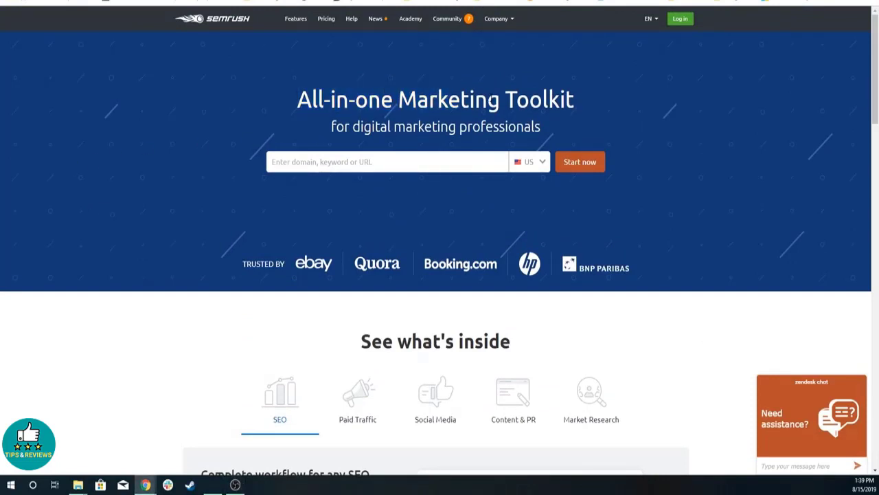
- Log in to the SEMrush account and expand the Keyword Analytics tools
click(680, 19)
click(443, 208)
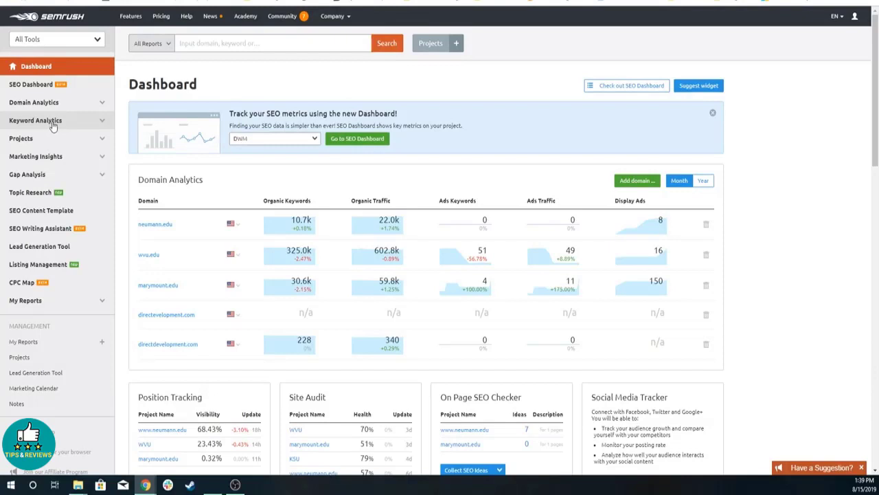
click(53, 122)
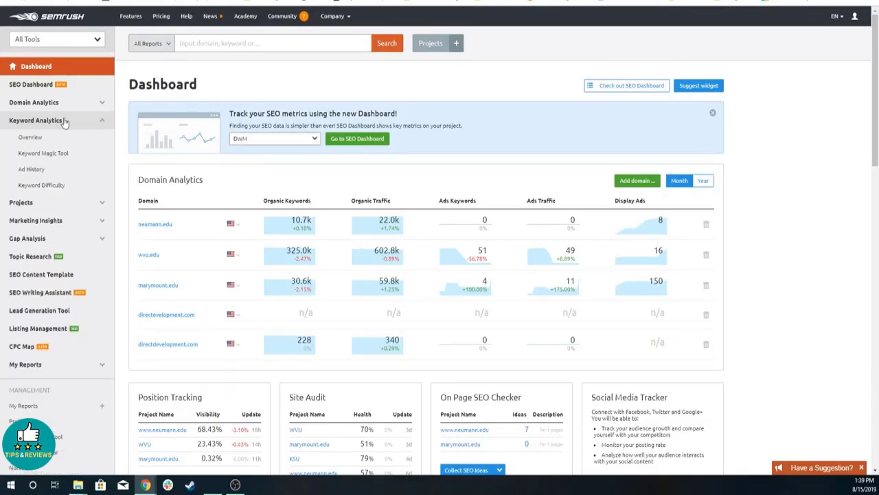
- Look over the list of available toolkits while staying in the All Tools view
click(46, 41)
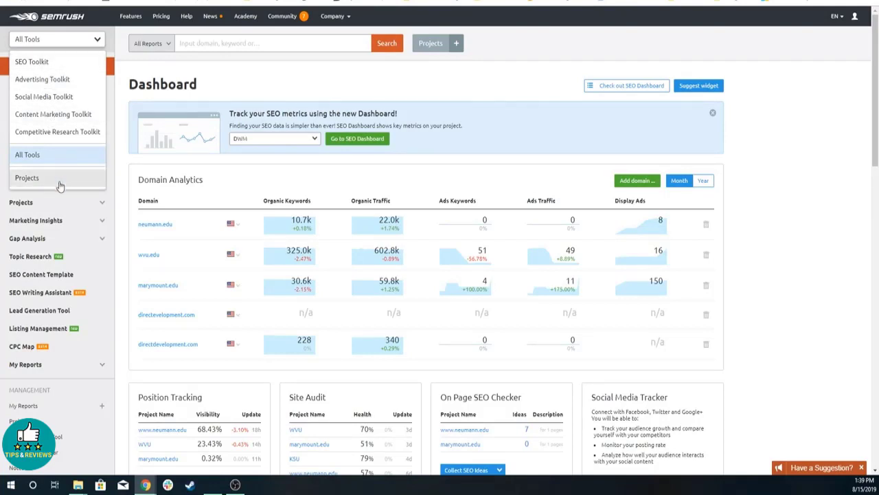
click(65, 42)
click(85, 41)
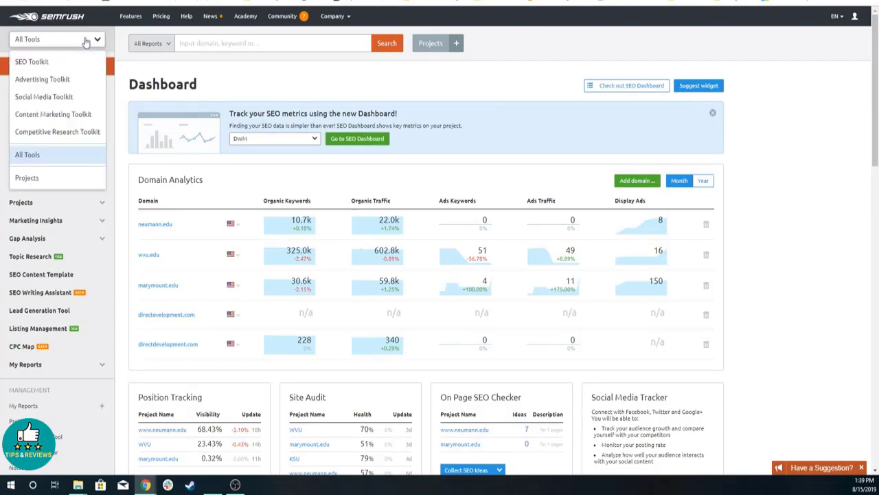
click(83, 43)
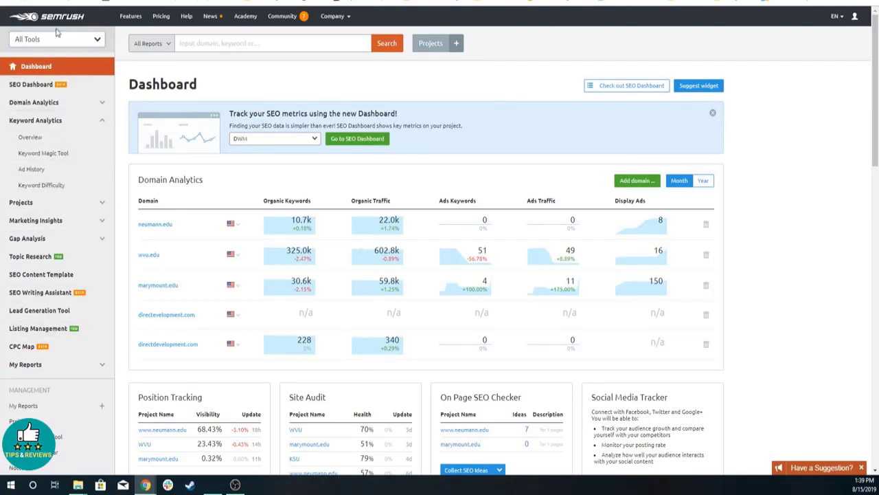
- View the Advertising Toolkit and the Social Media Toolkit
click(55, 39)
click(58, 82)
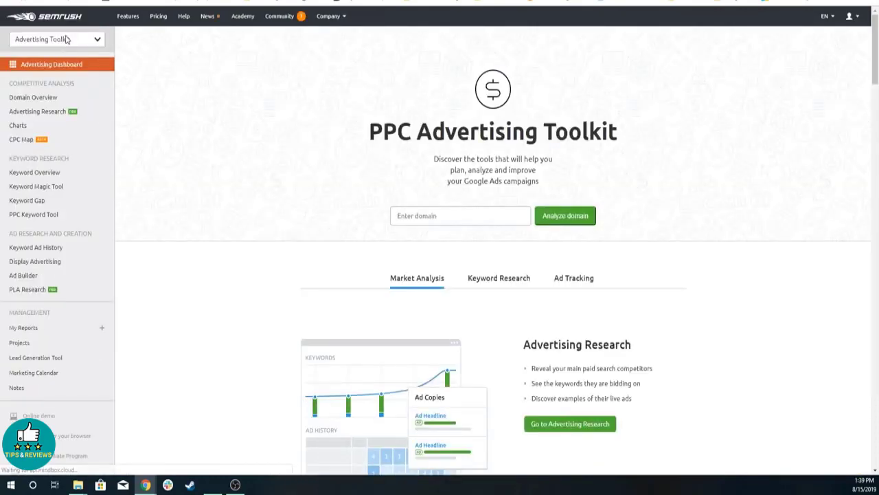
click(62, 40)
click(64, 96)
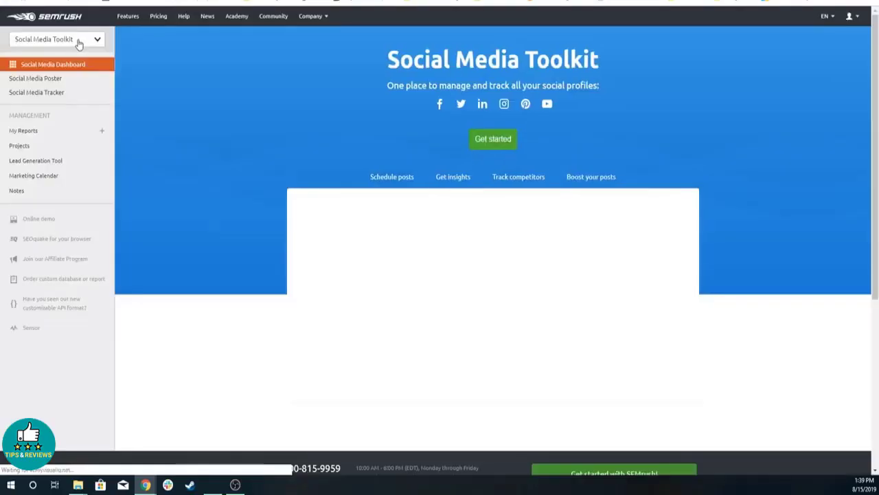
- View the SEO Dashboard of the DWM project and return to the All Tools view
click(75, 41)
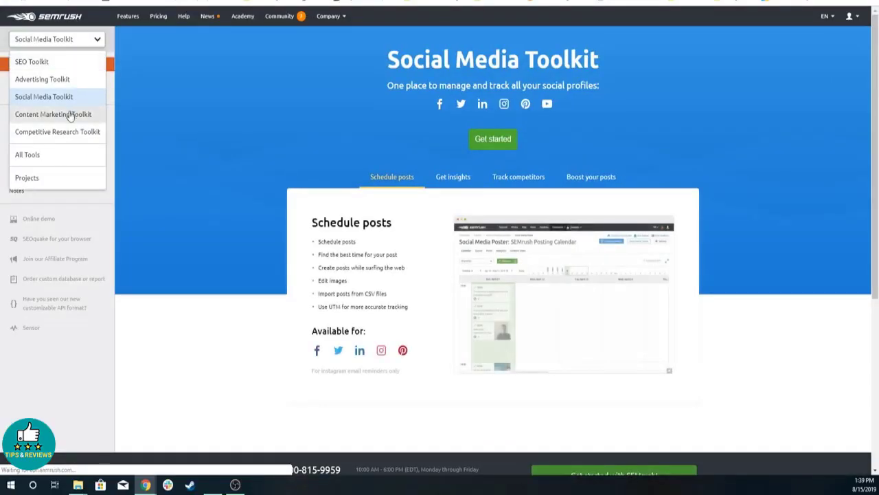
click(48, 81)
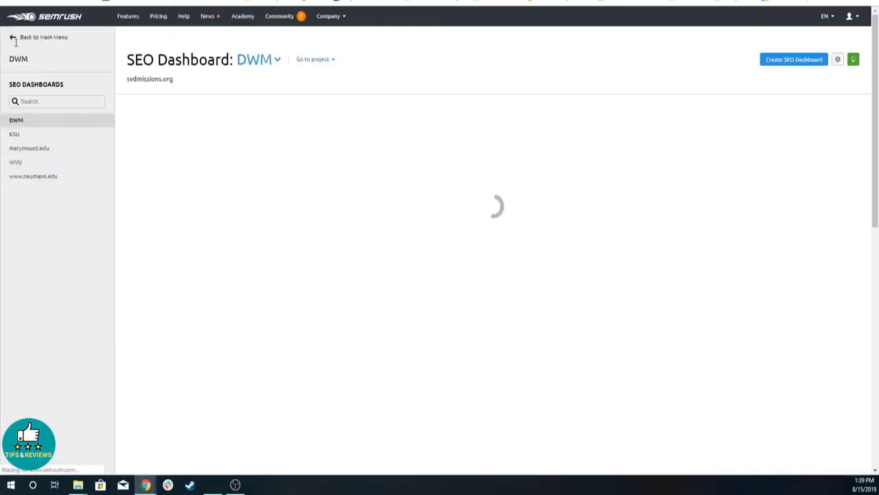
click(20, 37)
click(45, 39)
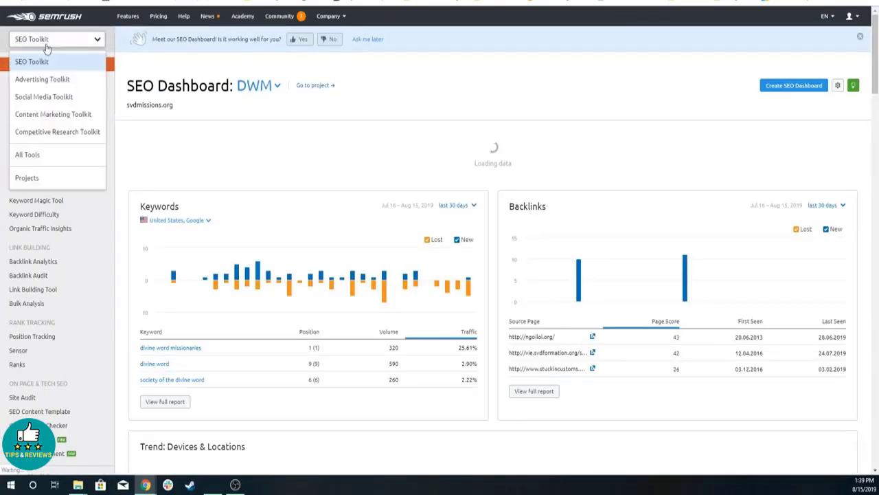
click(58, 155)
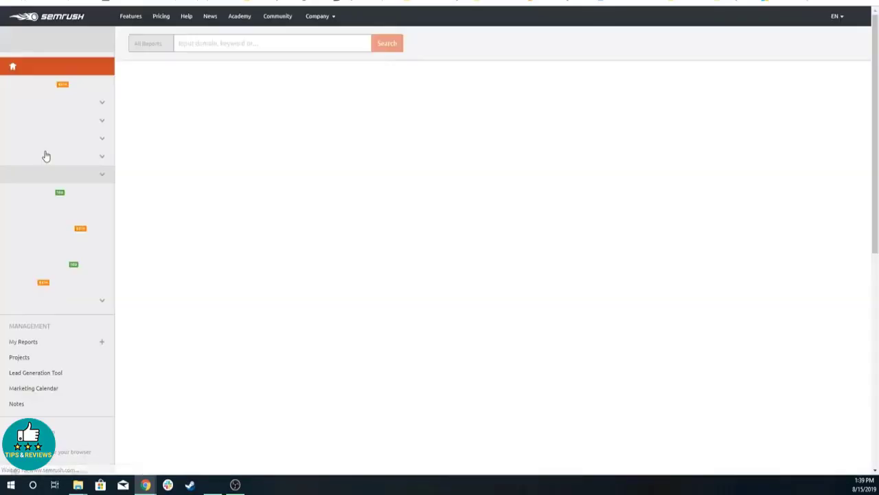
- Search the Keyword Magic Tool for "video marketing" in the US database as a new list
click(61, 124)
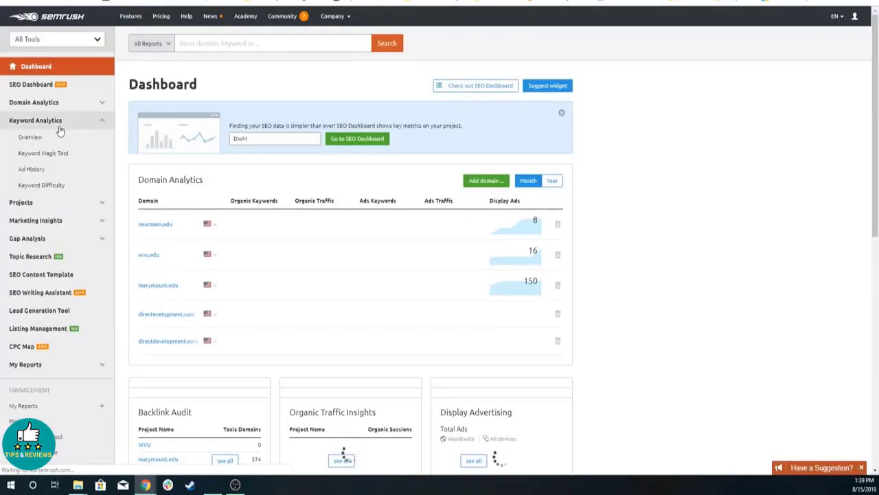
click(60, 154)
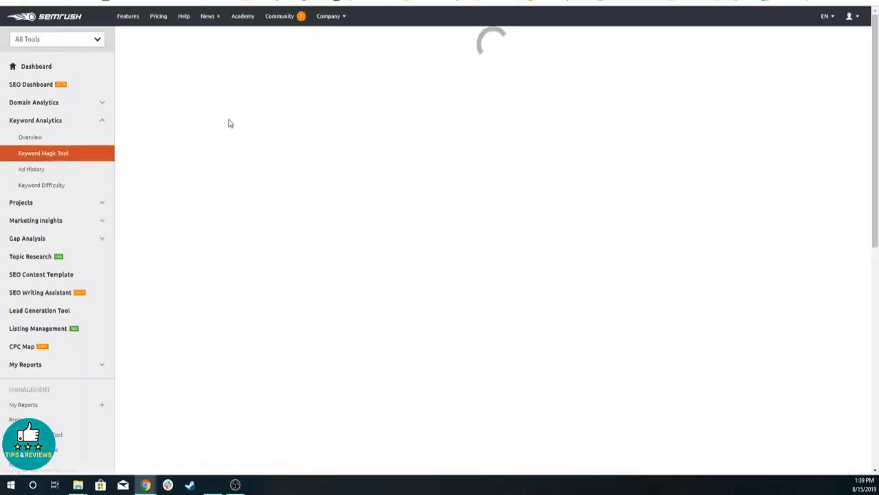
click(386, 182)
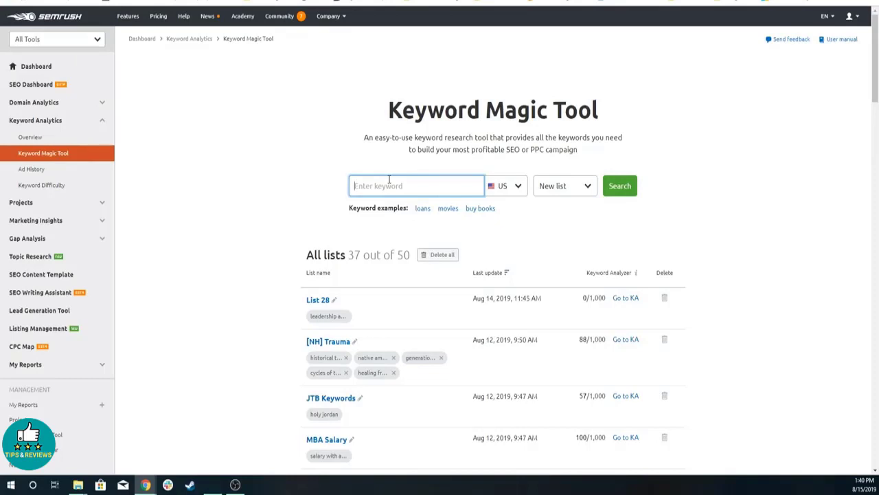
text(video marketing)
key(Return)
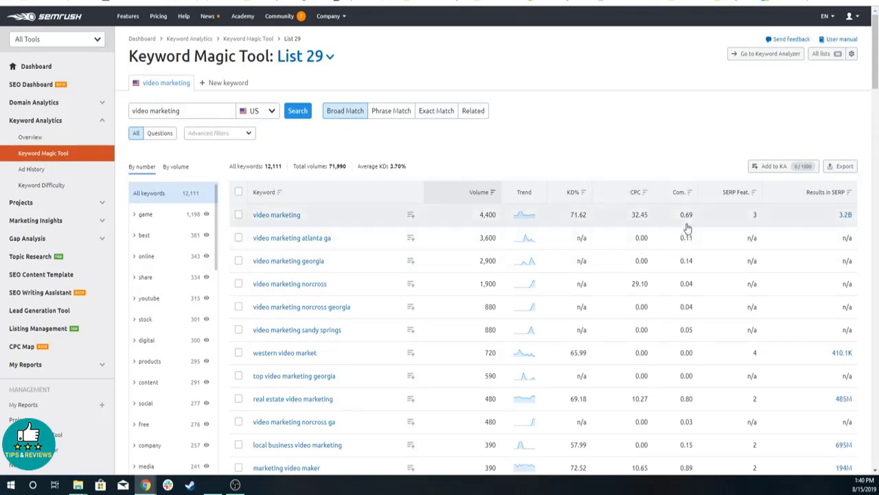
- Examine the "video marketing" keyword suggestions with their volume, keyword difficulty, CPC and competition values
mouse_move(681, 197)
scroll(294, 230, down, 3)
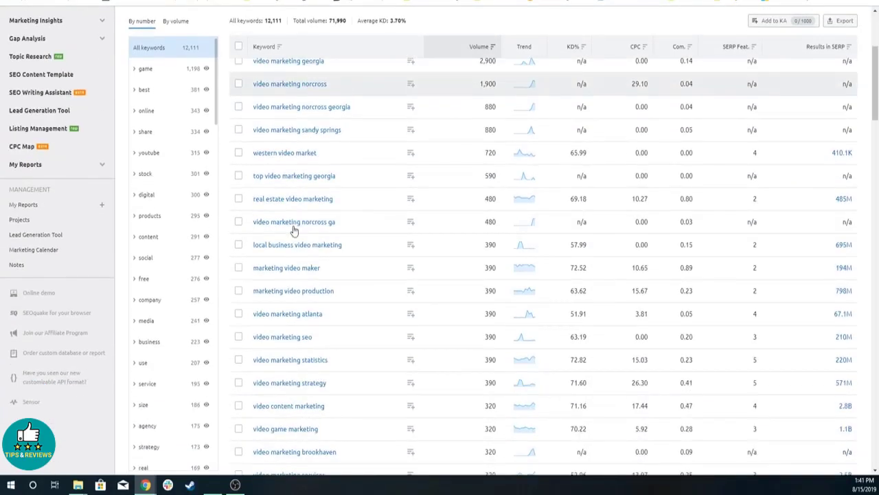
scroll(293, 230, down, 4)
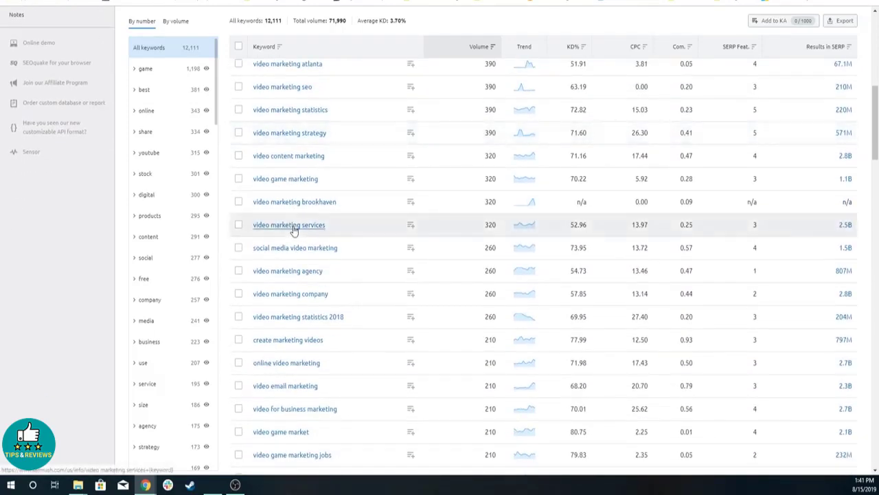
scroll(294, 233, down, 1)
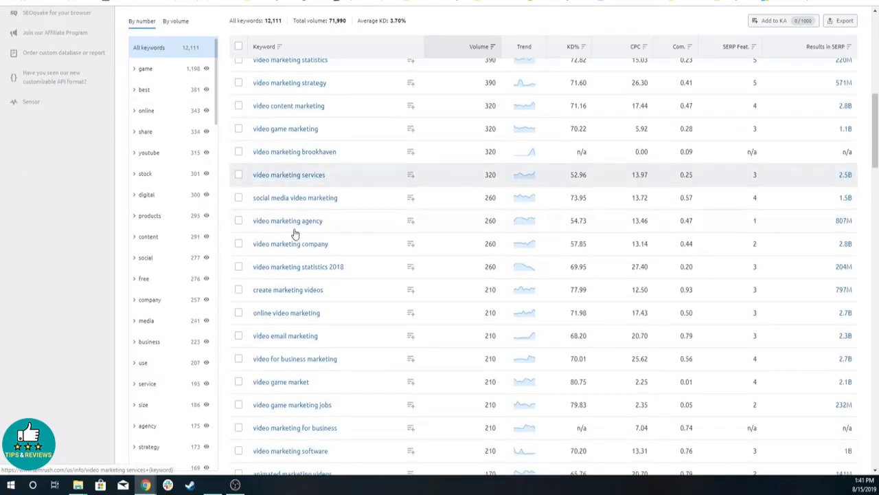
scroll(295, 233, up, 6)
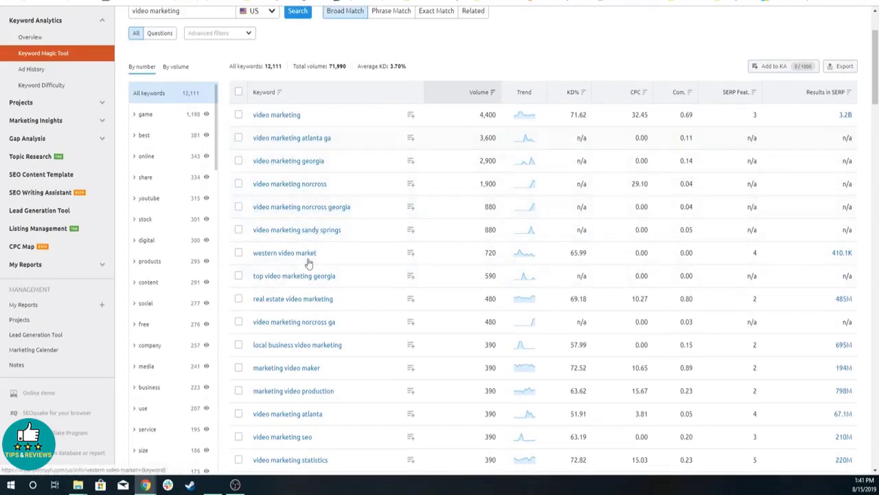
scroll(334, 228, down, 1)
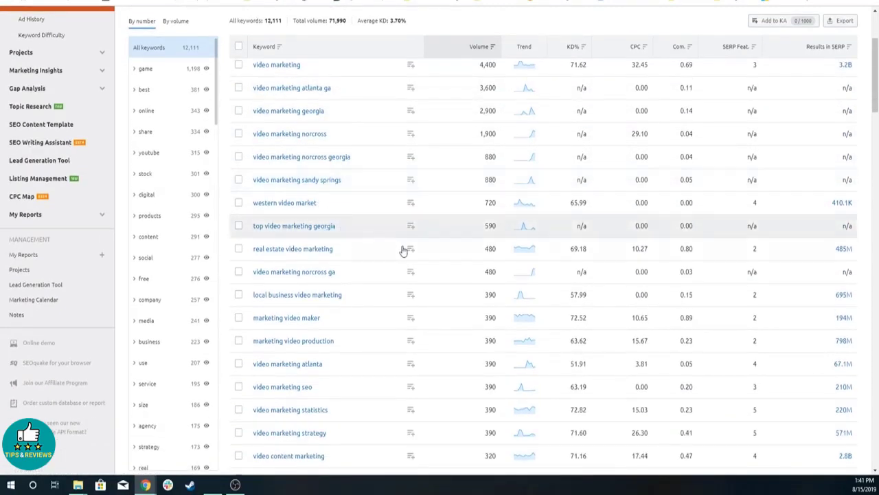
scroll(395, 251, down, 1)
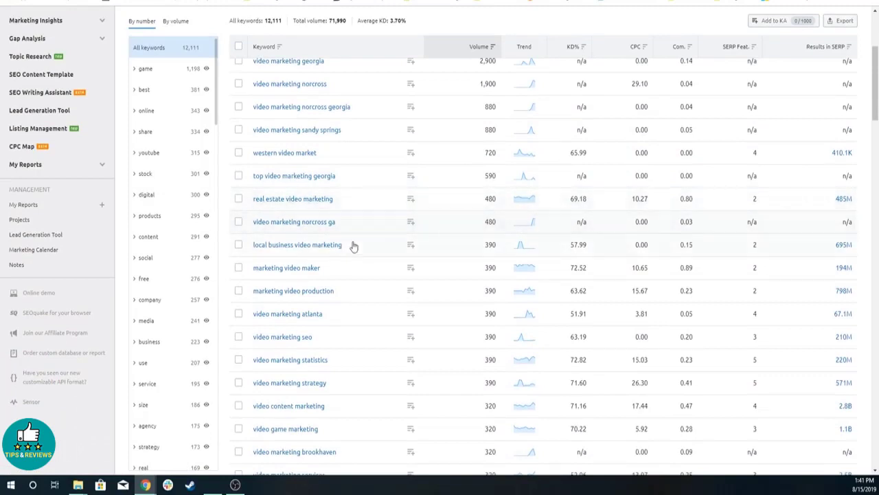
scroll(366, 282, up, 4)
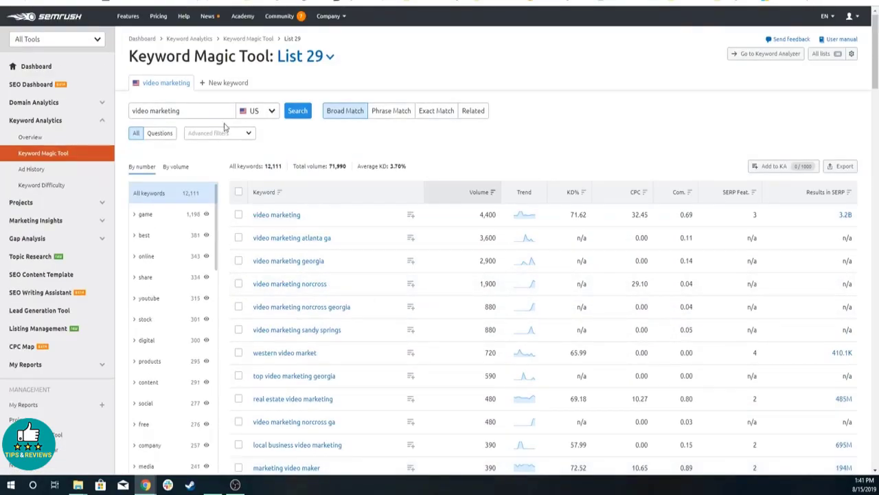
- Open the advanced filters, set the excluded keywords to Broad Match, and add "georgia" as an excluded keyword
click(250, 134)
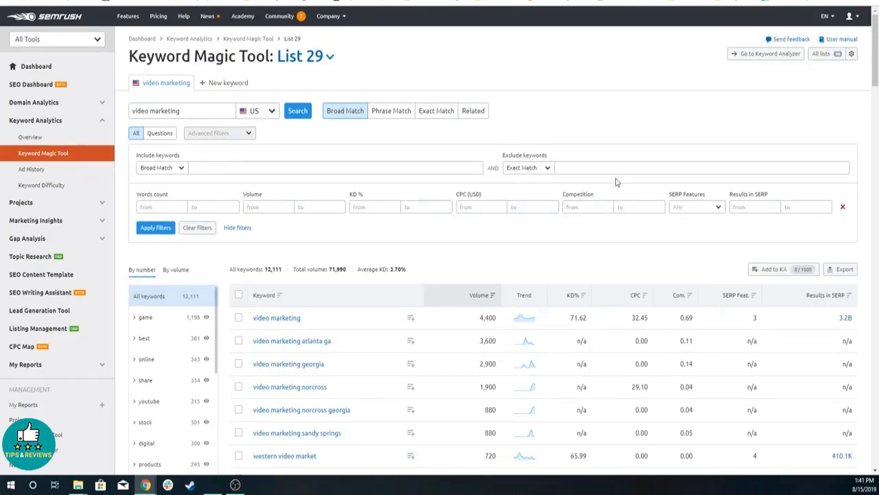
click(528, 168)
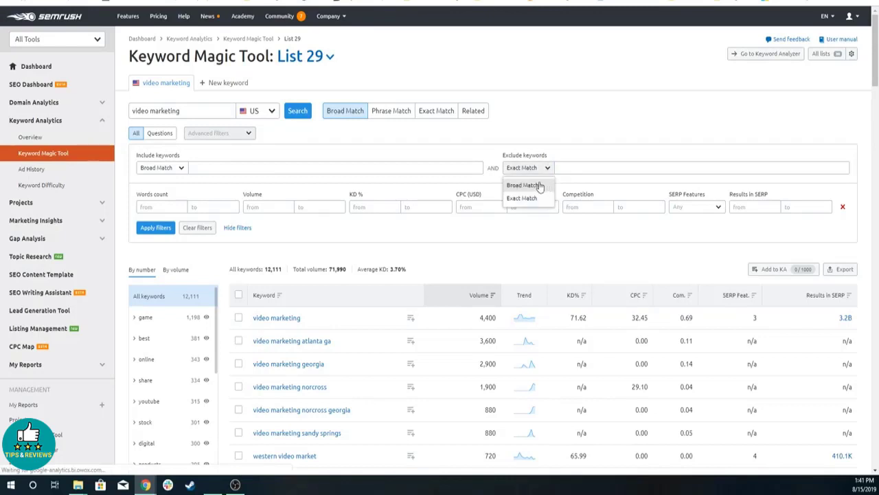
triple_click(514, 153)
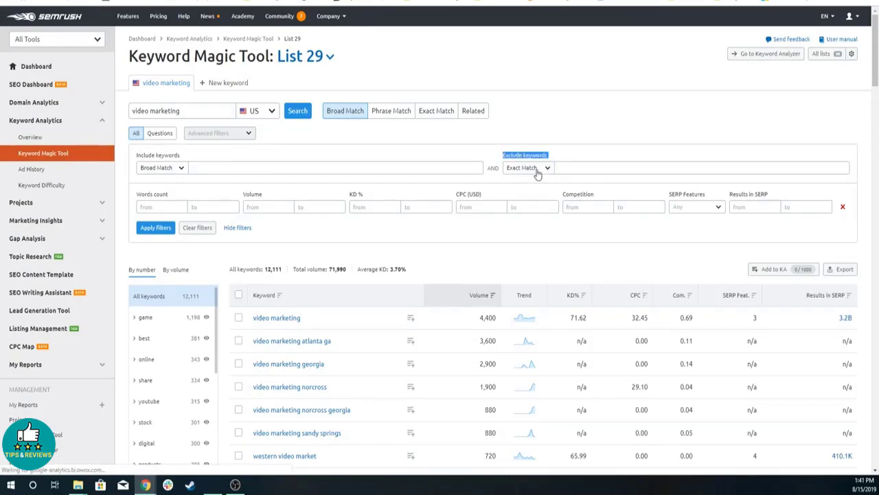
click(538, 173)
click(530, 184)
click(572, 167)
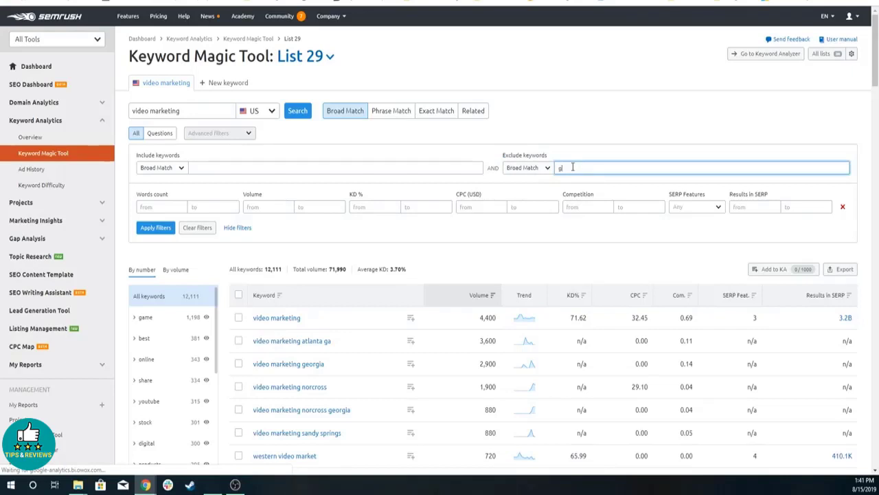
key(Return)
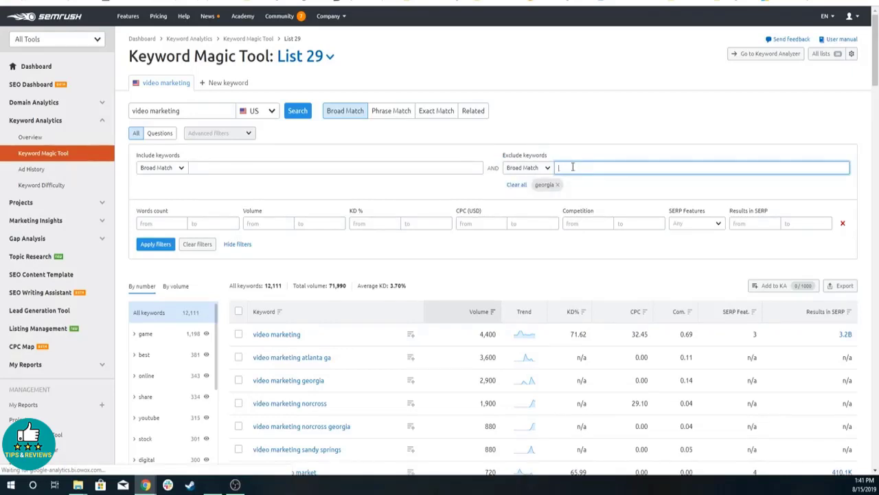
- Add "ga" as another excluded keyword and apply the filters to the keyword results
text(ga)
click(156, 244)
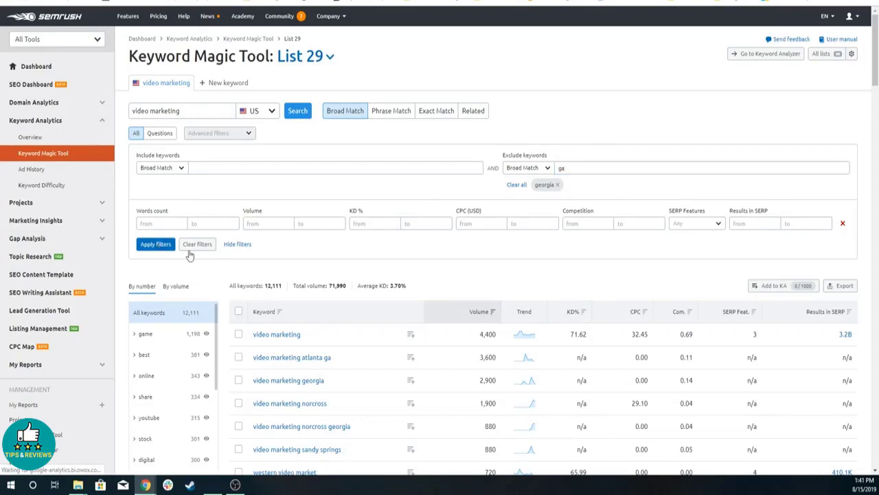
click(648, 172)
key(Return)
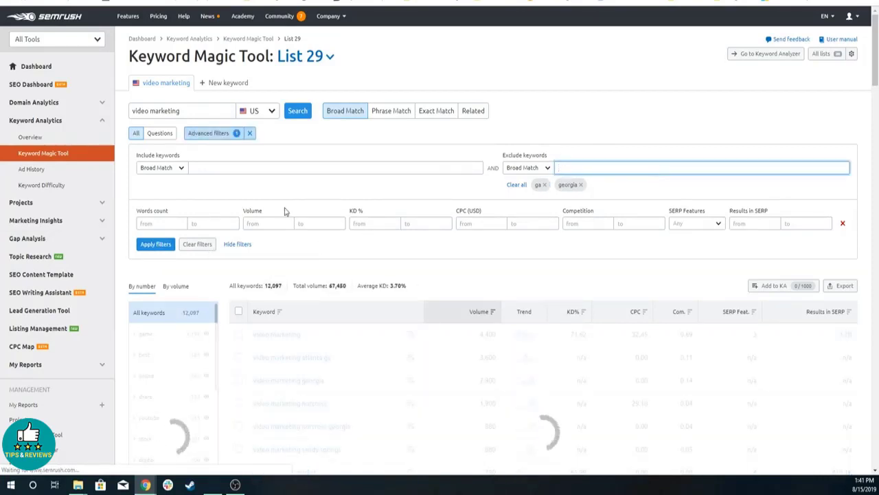
click(154, 244)
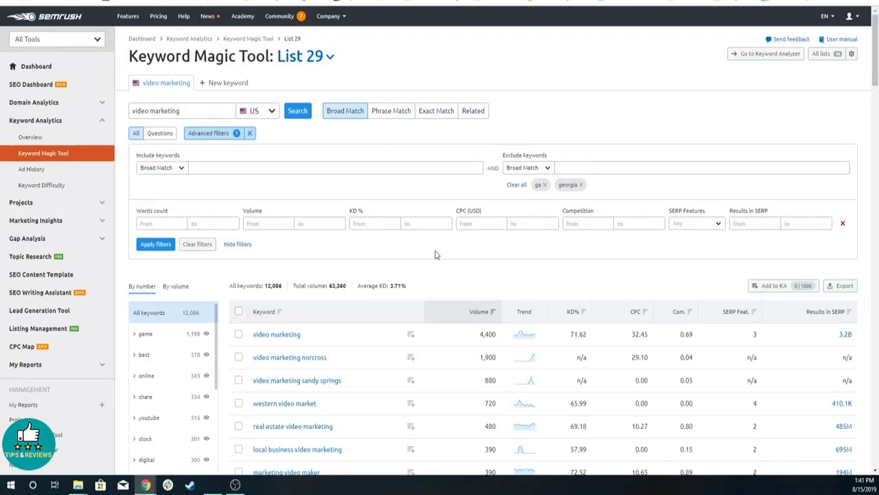
- Select the keyword "marketing video production" in the filtered results and add it to the Keyword Analyzer
scroll(445, 268, down, 1)
scroll(416, 288, down, 2)
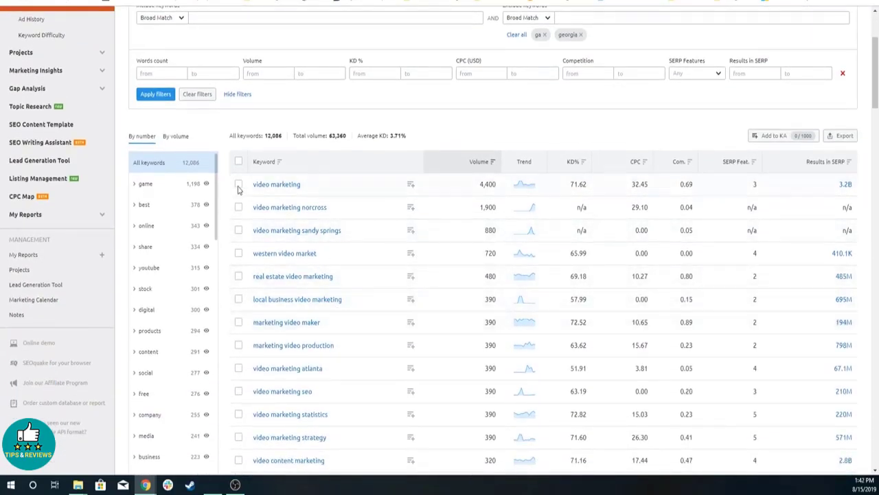
scroll(337, 250, down, 2)
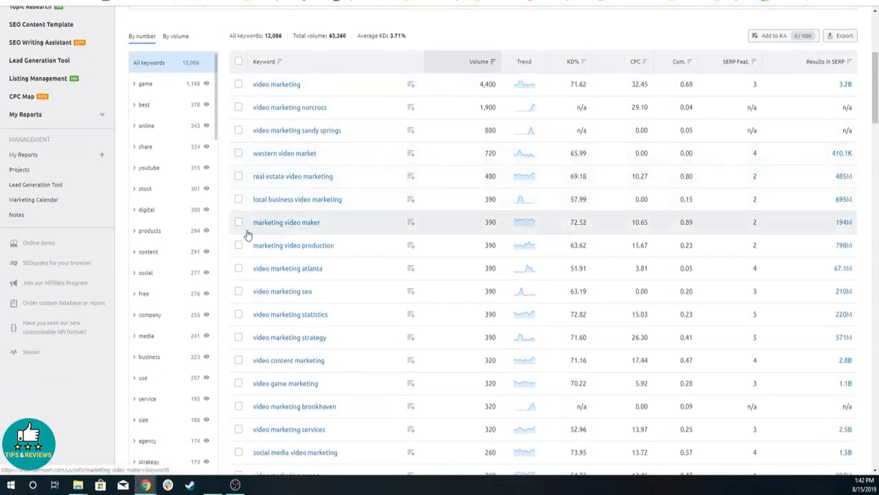
click(240, 247)
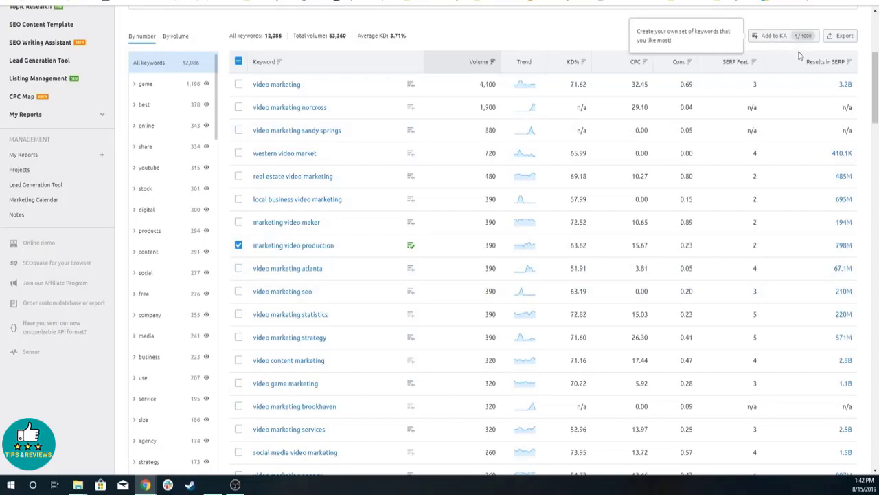
scroll(799, 55, up, 4)
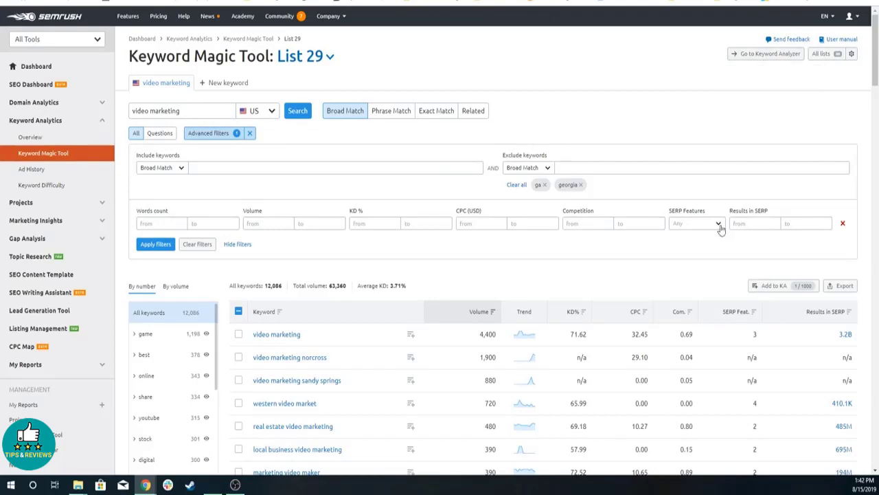
- Select the keywords "video marketing statistics", "video marketing strategy" and "video content marketing"
scroll(719, 228, down, 5)
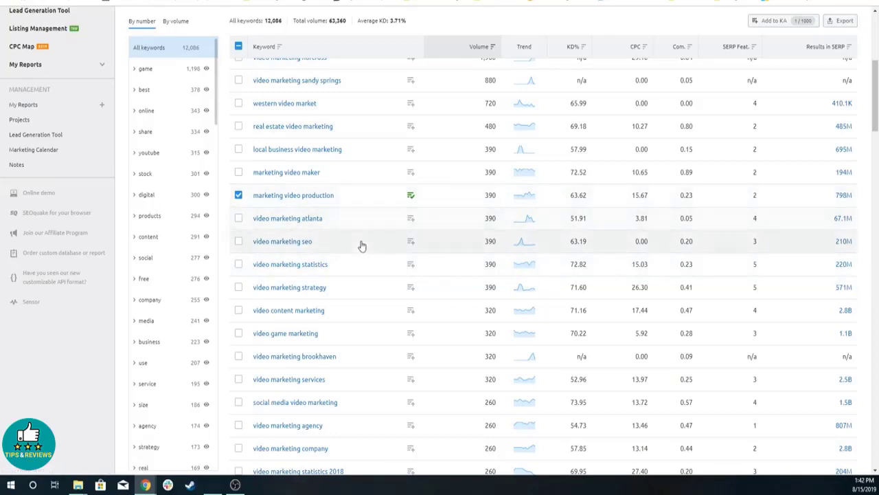
click(239, 266)
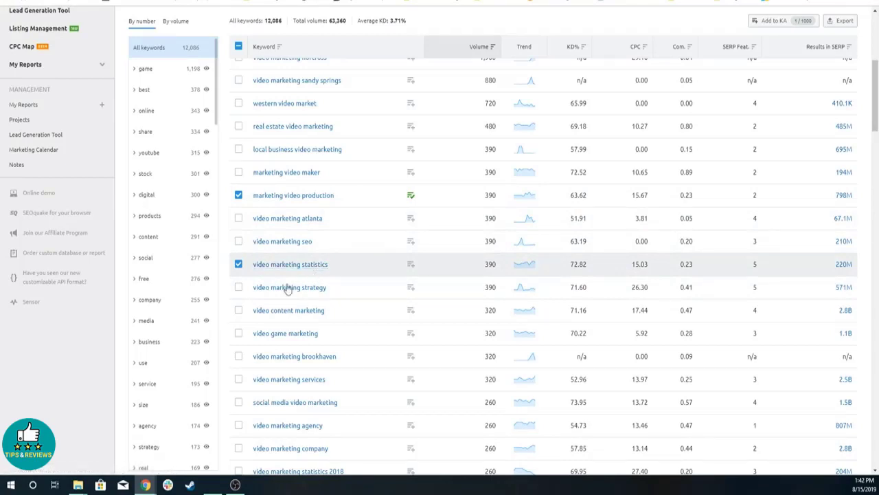
click(238, 288)
click(239, 310)
- Select "video marketing services", "social media video marketing", "create marketing videos" and "video email marketing" as well
scroll(240, 314, down, 2)
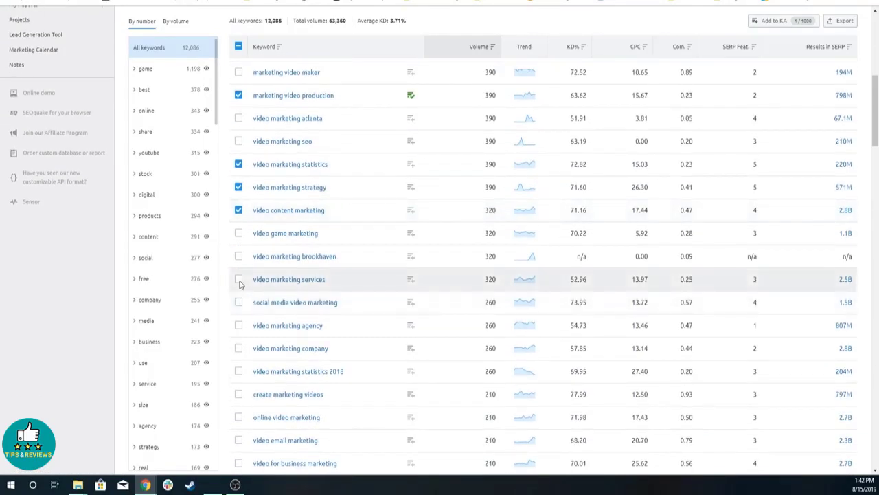
scroll(241, 309, down, 1)
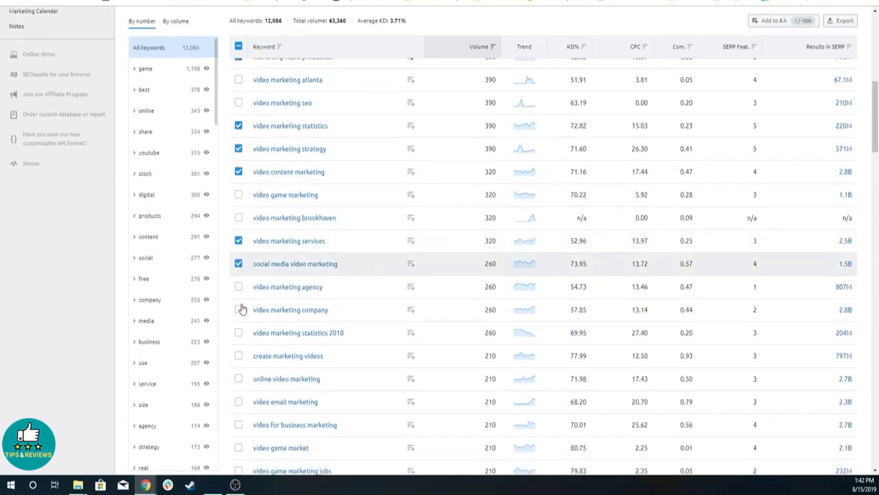
scroll(239, 285, down, 1)
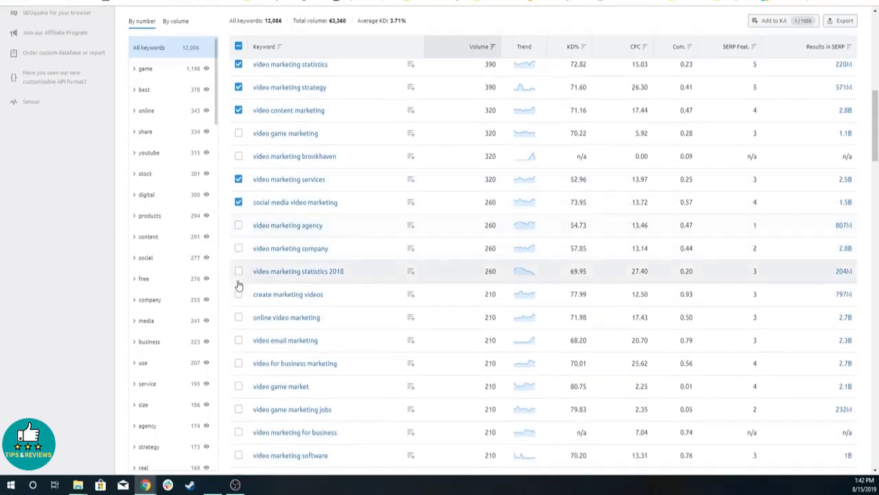
scroll(238, 317, down, 1)
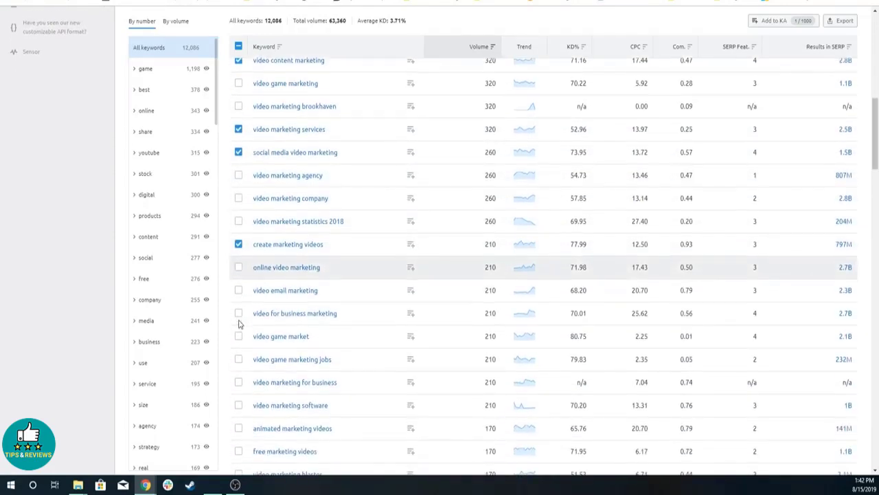
click(238, 290)
- Add the selected keywords to the Keyword Analyzer and dismiss the notification
scroll(239, 304, down, 3)
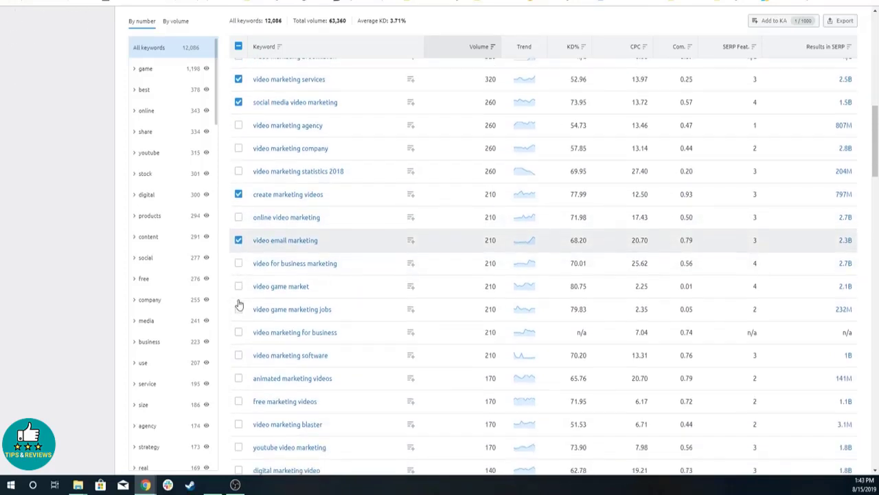
scroll(324, 330, up, 10)
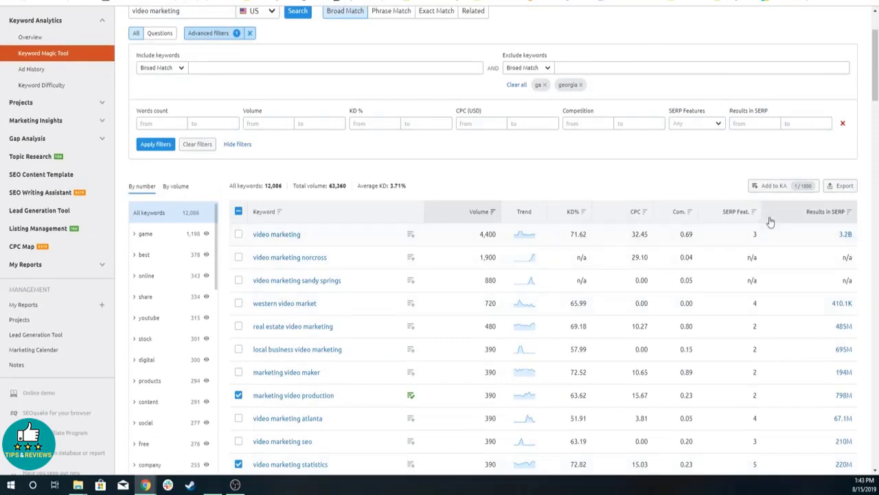
click(785, 189)
scroll(650, 177, up, 2)
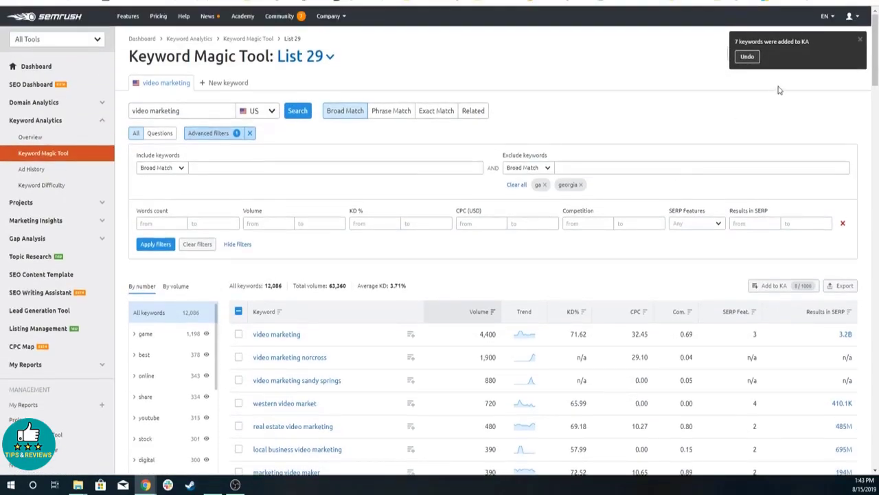
click(862, 41)
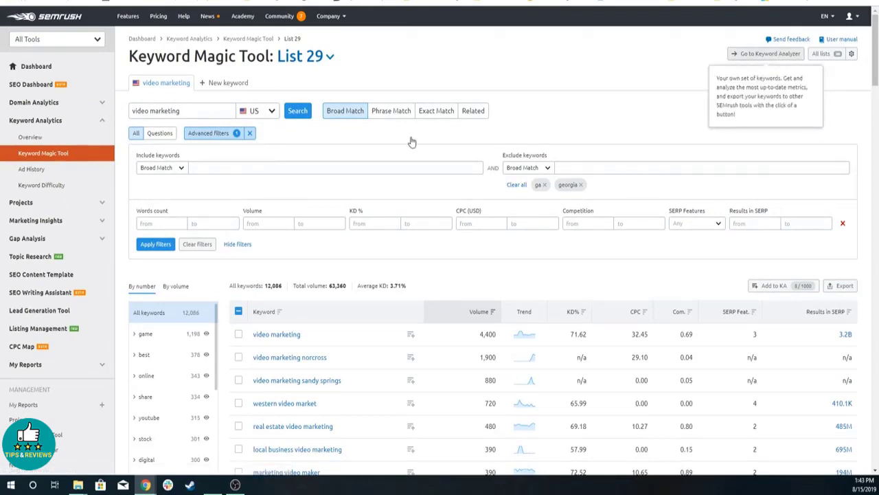
- Open List 29 in the Keyword Analyzer and update the metrics of all its keywords
click(763, 54)
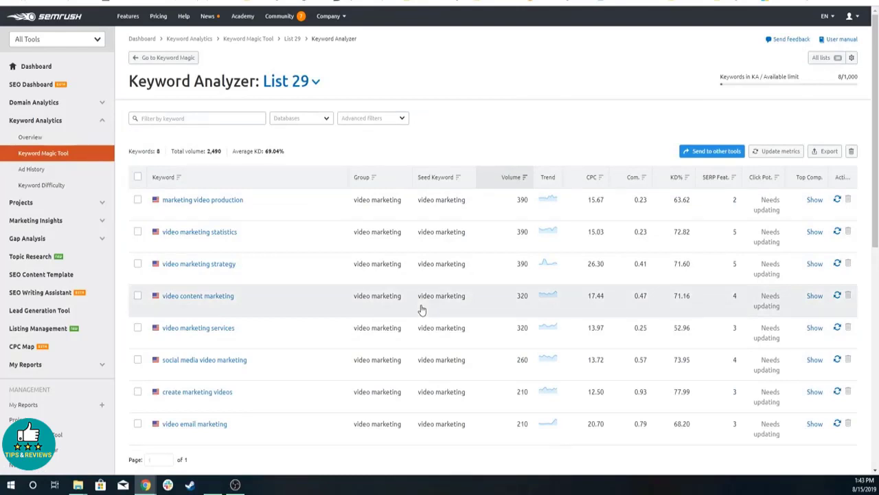
click(768, 169)
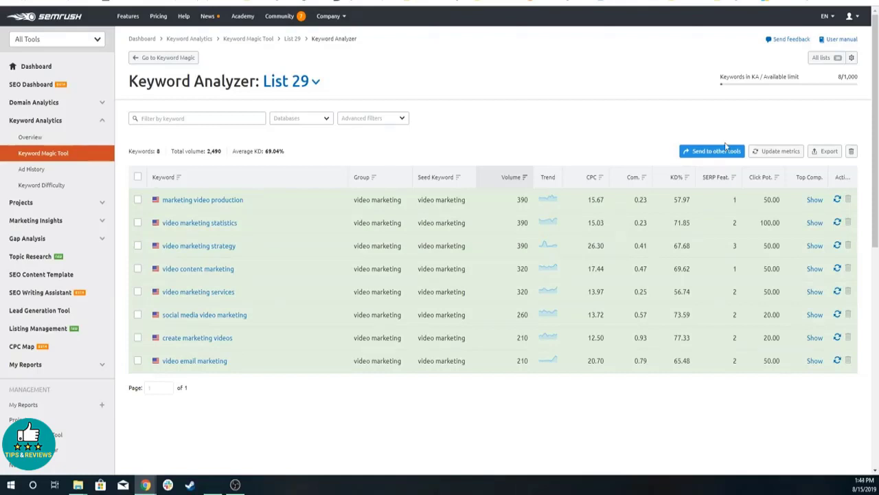
- View the export options for the analyzed keywords and close them without exporting
click(828, 151)
click(654, 107)
click(824, 149)
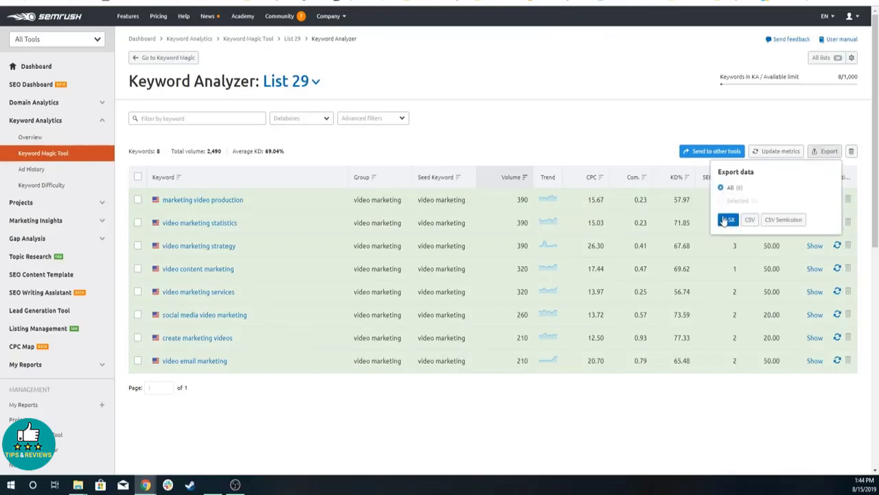
click(544, 90)
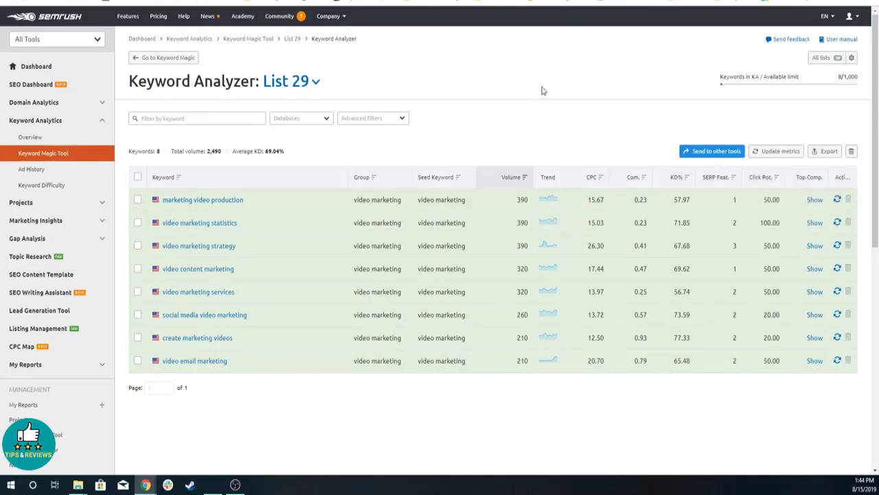
- View the list selection and rename option for List 29, and return to the overview of all keyword lists
click(296, 81)
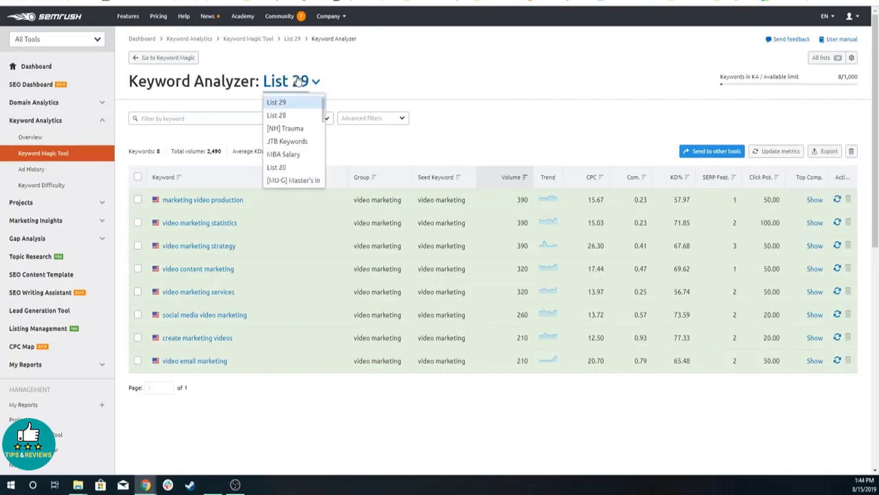
click(852, 58)
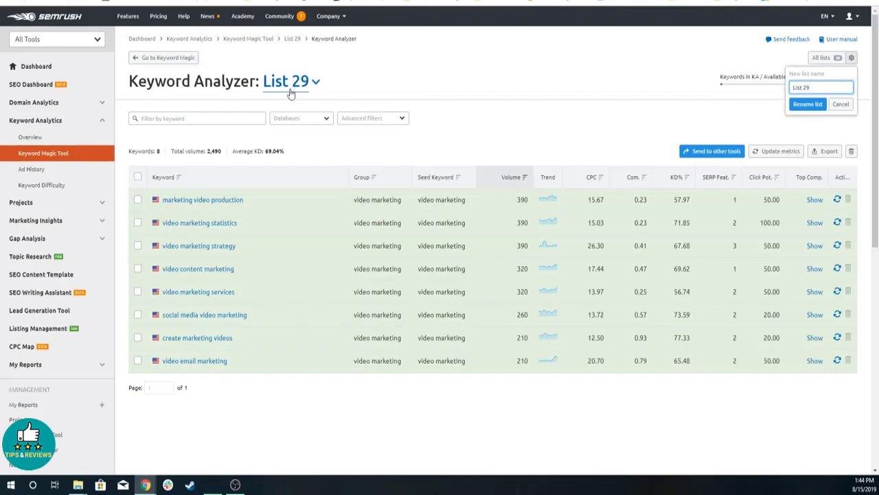
triple_click(820, 88)
click(516, 81)
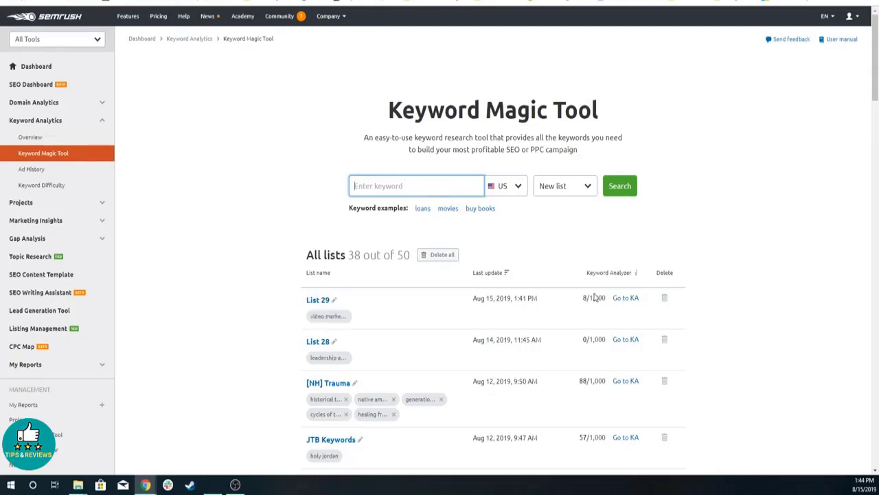
click(743, 223)
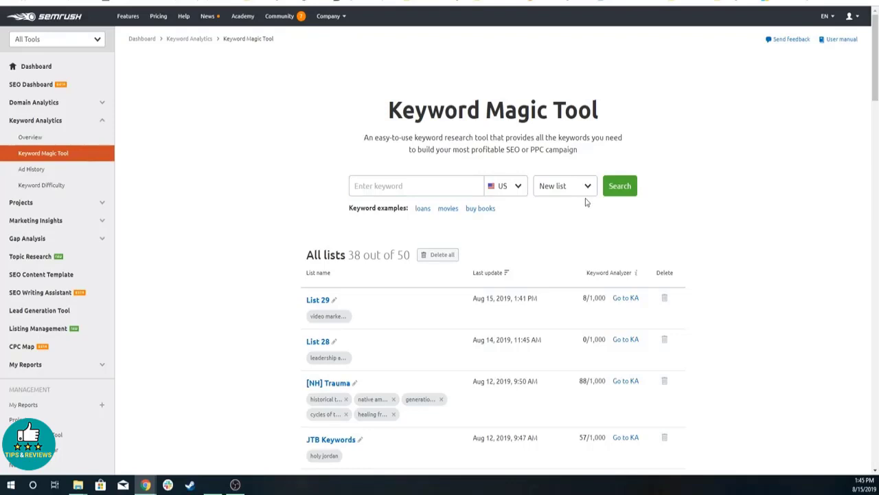
- Run Organic Research on directdevelopment.com in the US database and view its top organic keywords
click(53, 103)
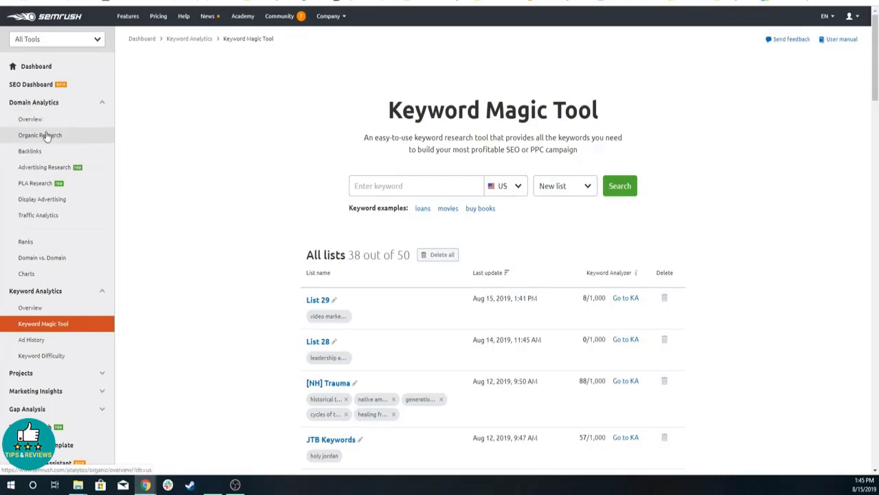
click(45, 137)
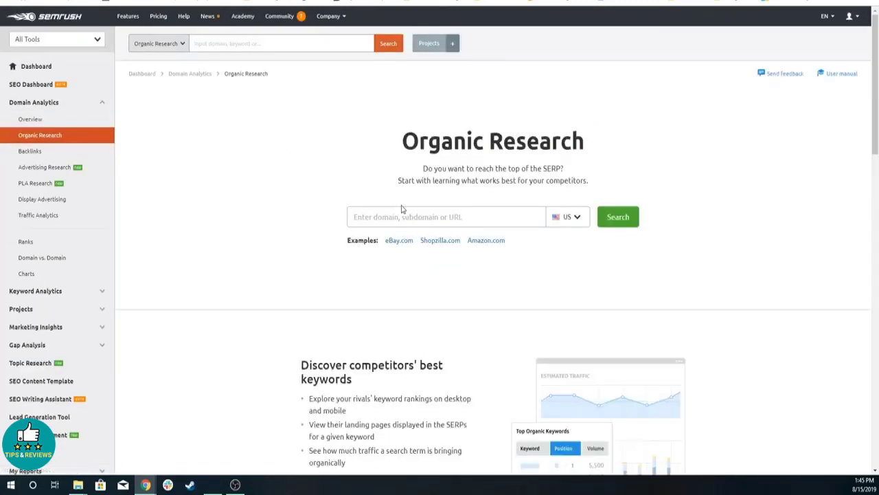
click(401, 209)
text(dire)
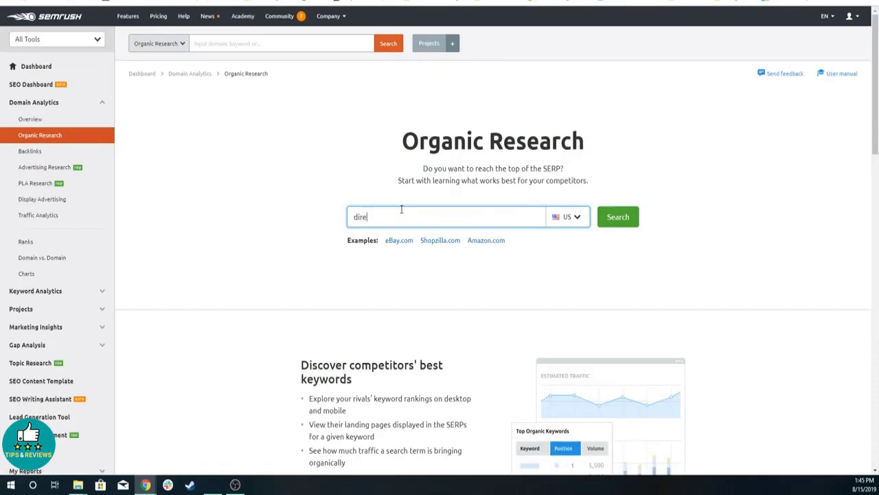
text(ctdevelopment.com)
key(Return)
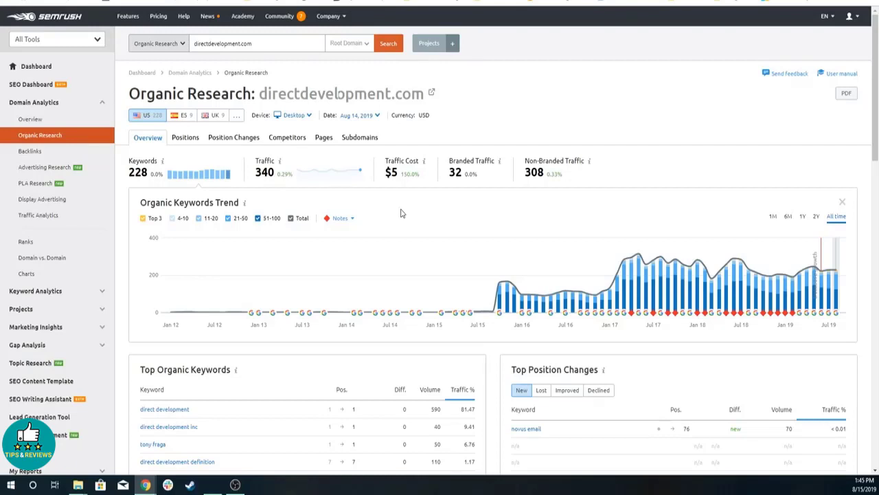
scroll(460, 268, down, 2)
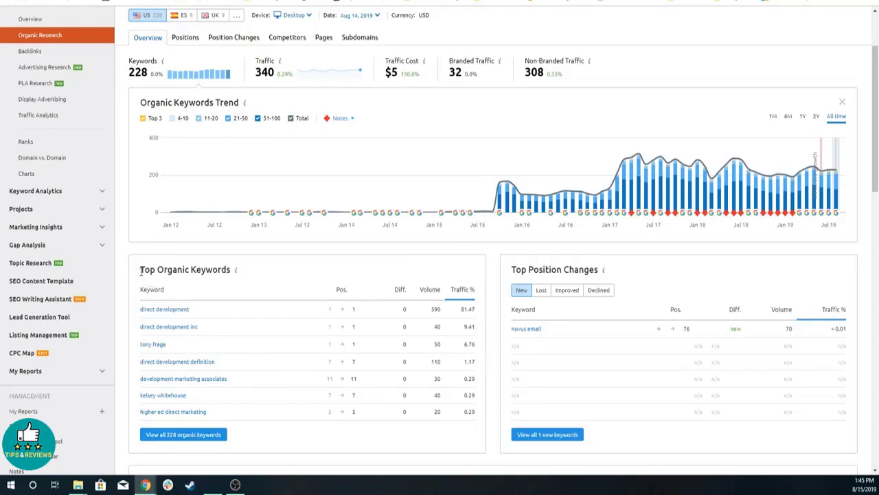
- Open the full list of organic keywords for directdevelopment.com from the Top Organic Keywords section of the overview
triple_click(206, 274)
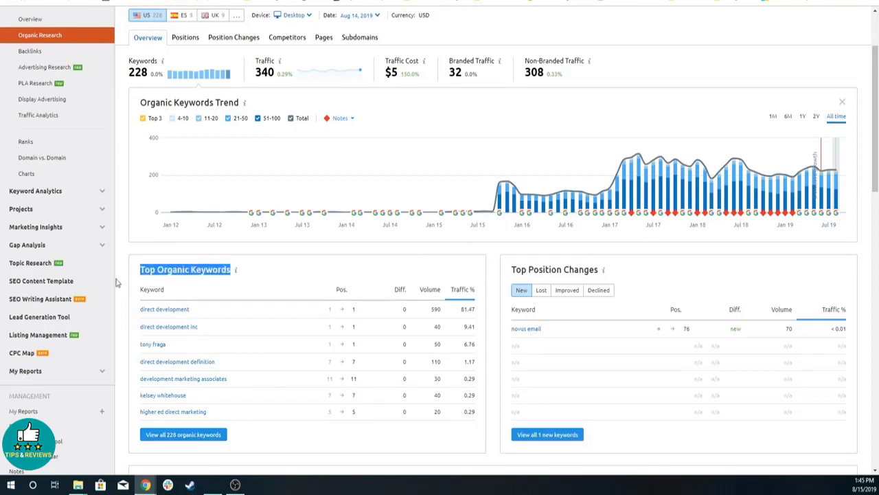
scroll(175, 308, up, 3)
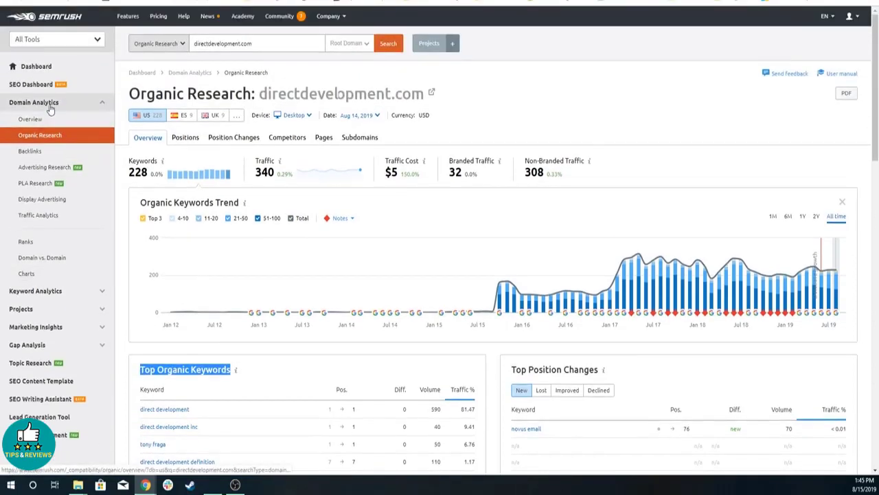
scroll(261, 353, down, 2)
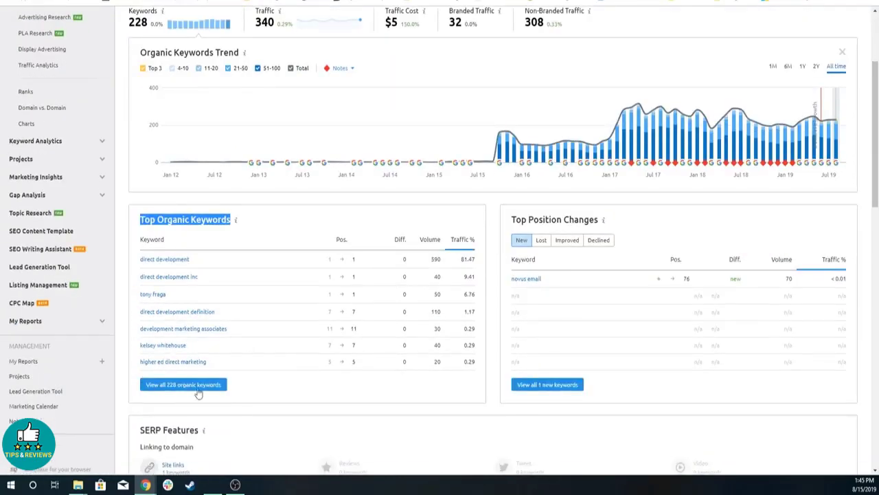
click(191, 385)
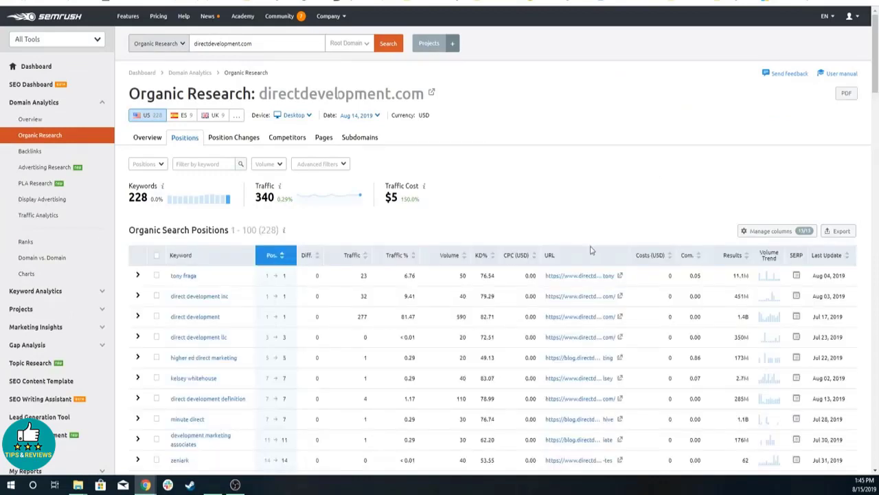
- Examine the Organic Search Positions table for directdevelopment.com, reviewing the ranking keywords with their positions, traffic, volume and URLs
scroll(591, 250, down, 1)
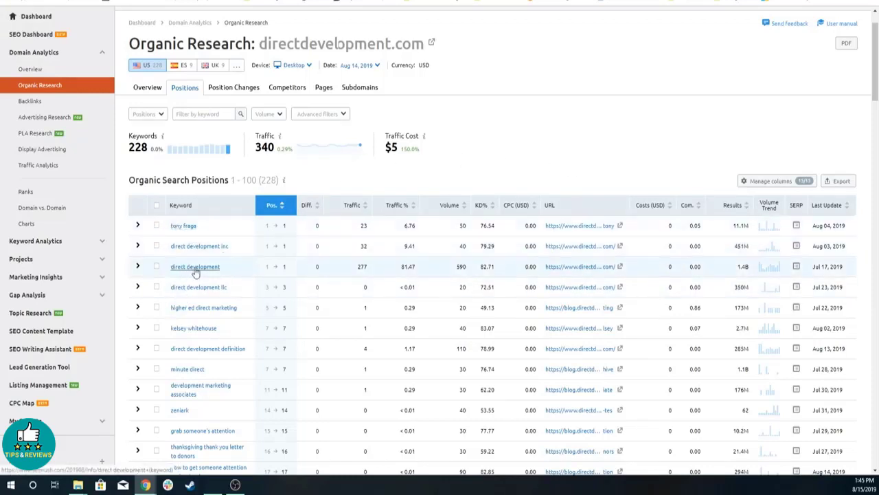
scroll(240, 316, down, 2)
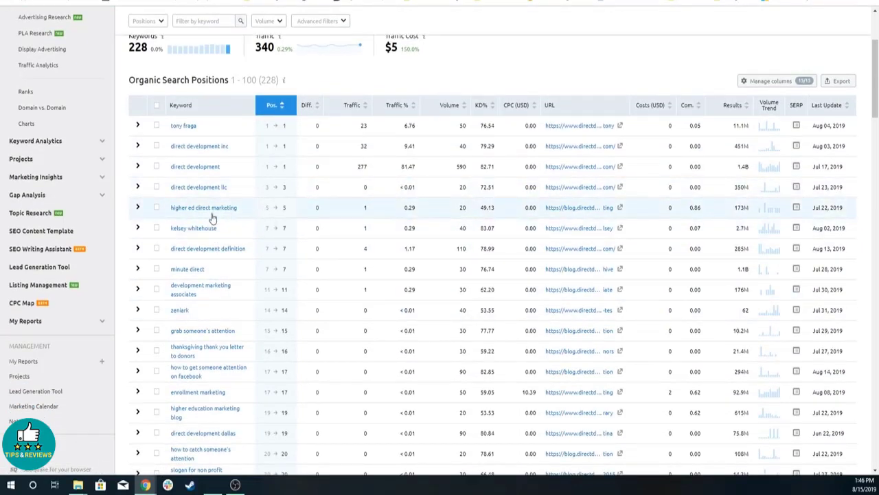
scroll(227, 284, down, 2)
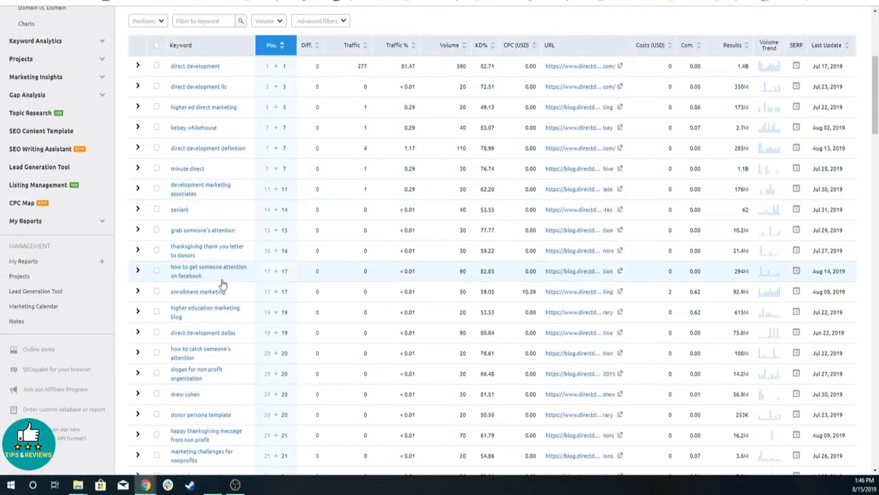
scroll(201, 350, down, 3)
scroll(188, 364, down, 3)
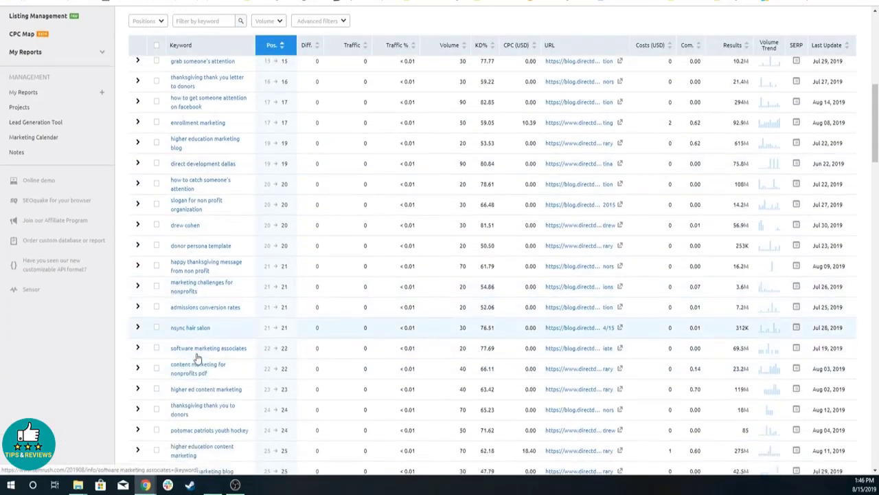
scroll(198, 360, up, 10)
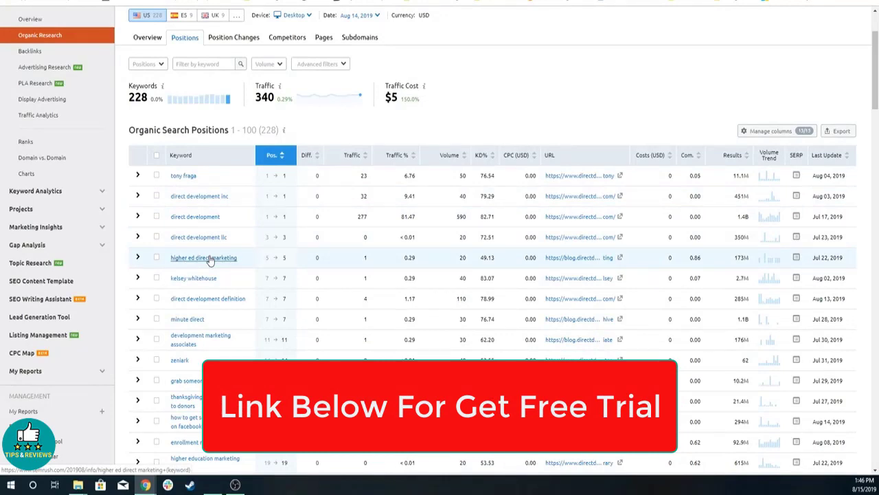
scroll(219, 302, down, 4)
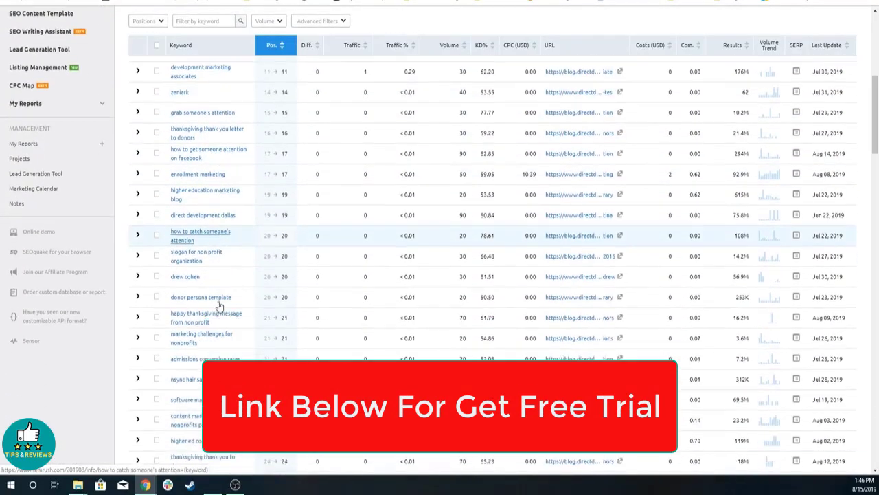
scroll(220, 305, down, 6)
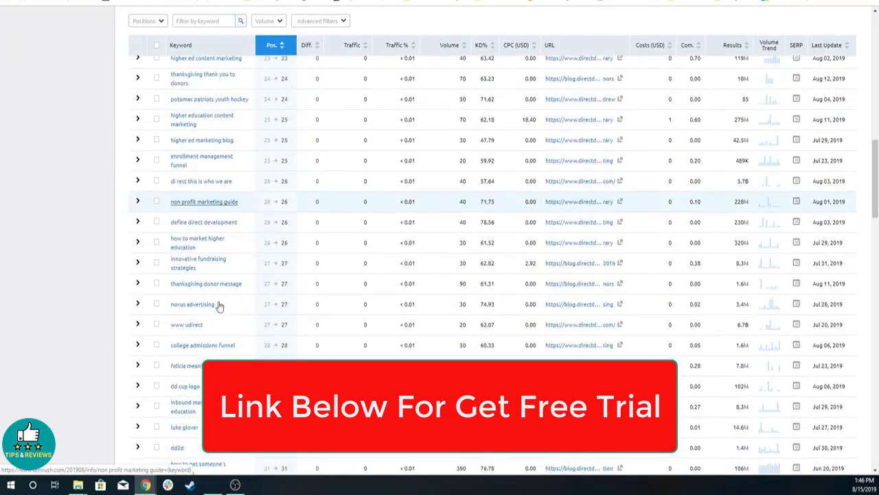
scroll(220, 305, down, 3)
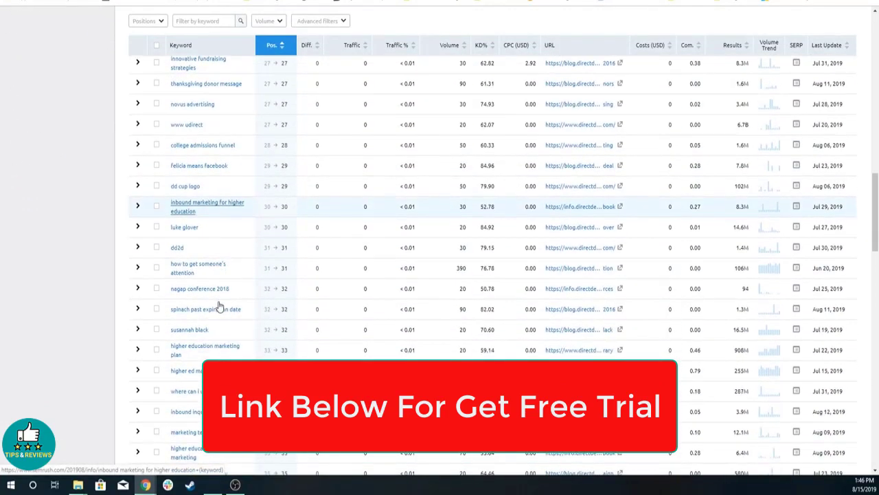
scroll(220, 306, down, 3)
scroll(220, 306, up, 4)
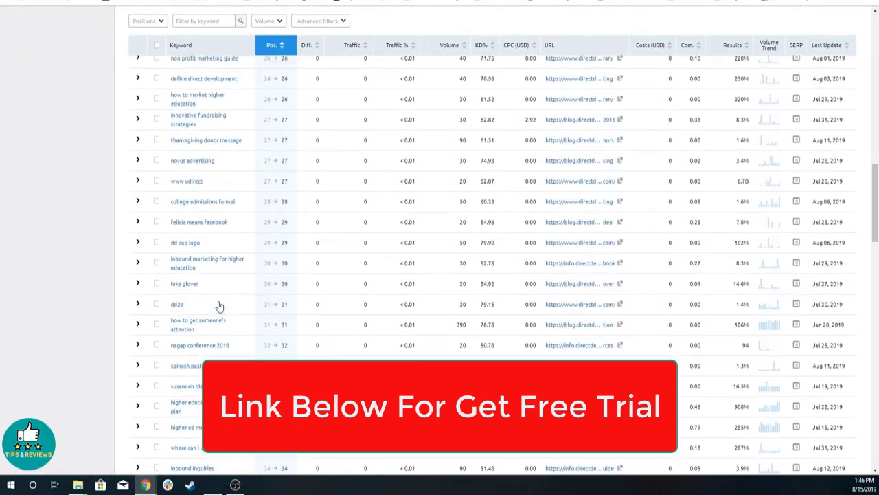
scroll(220, 305, up, 10)
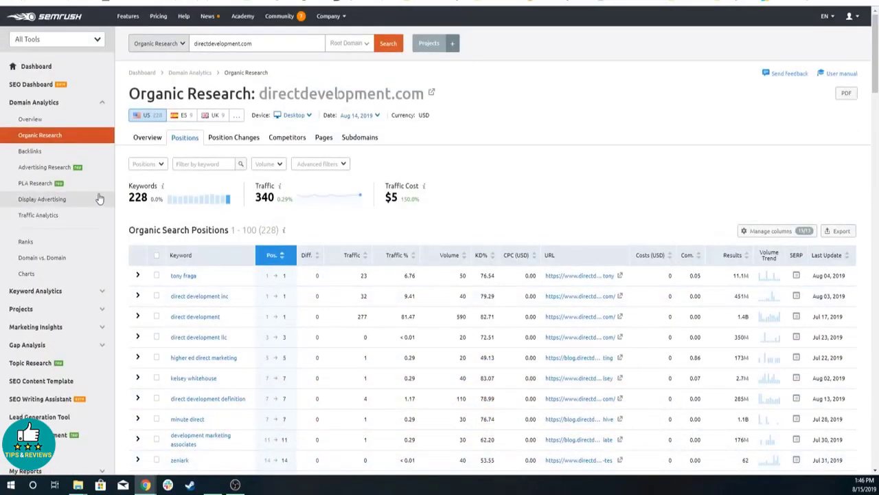